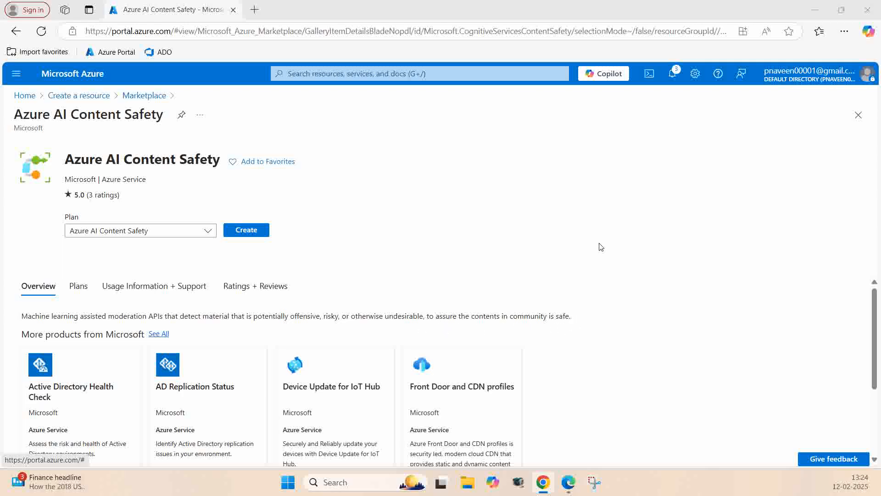
Step: Open the BasicRG resource group from the portal home page and start creating a resource in it
{"action": "left_click", "coordinate": [515, 189]}
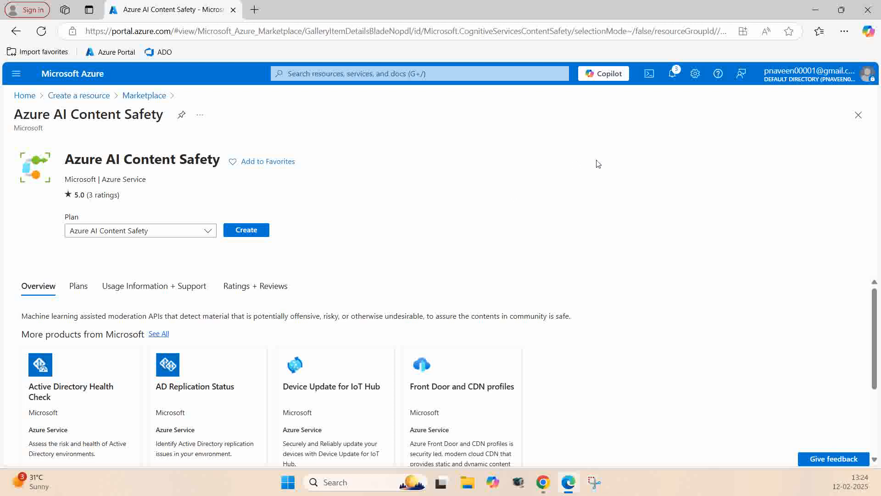
{"action": "left_click", "coordinate": [26, 97]}
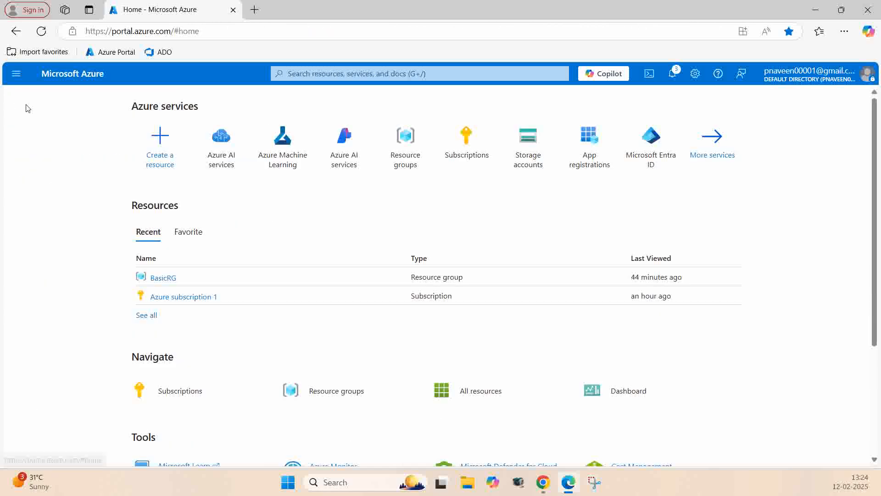
{"action": "left_click", "coordinate": [164, 278]}
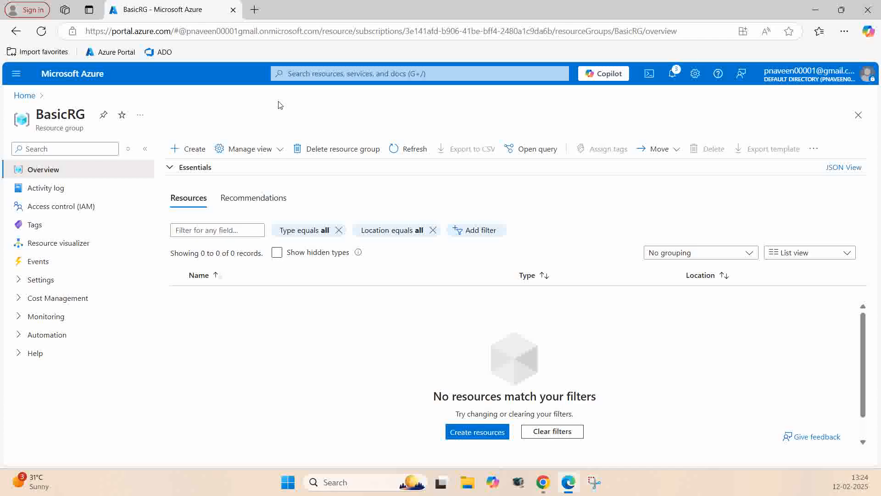
{"action": "left_click", "coordinate": [186, 151]}
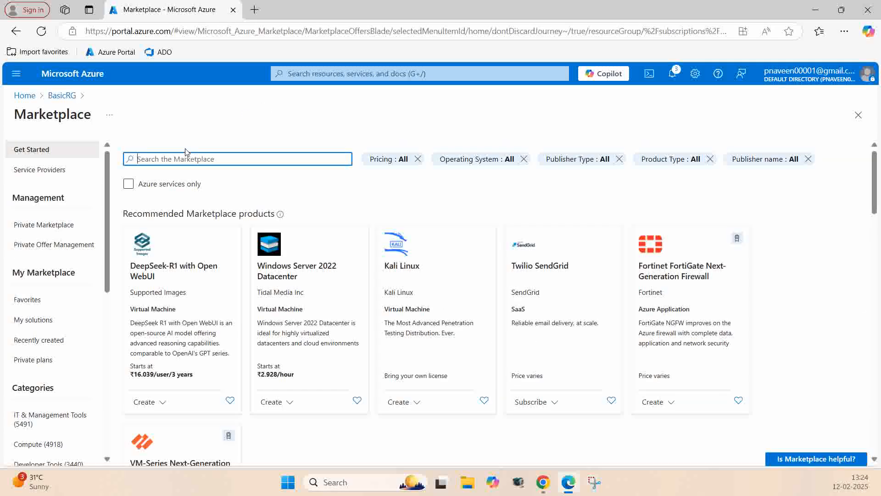
Step: Search the Marketplace for Azure AI Content Safety
{"action": "type", "text": "azure ai"}
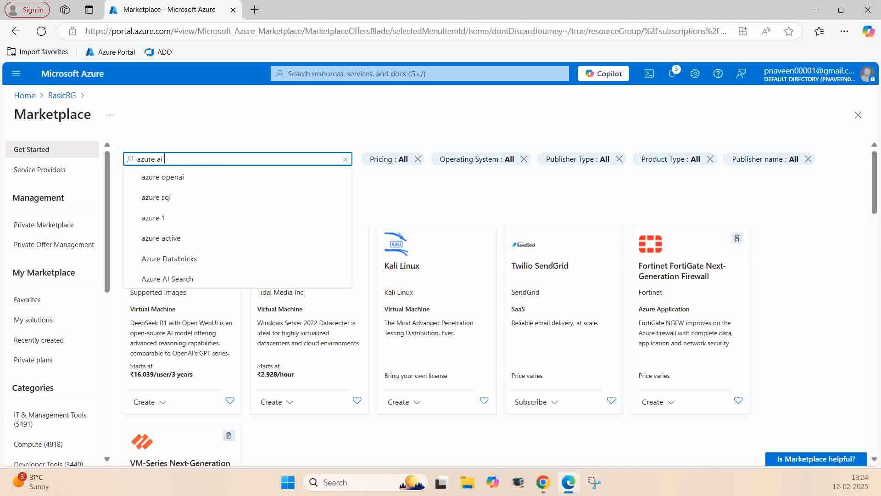
{"action": "type", "text": " conten"}
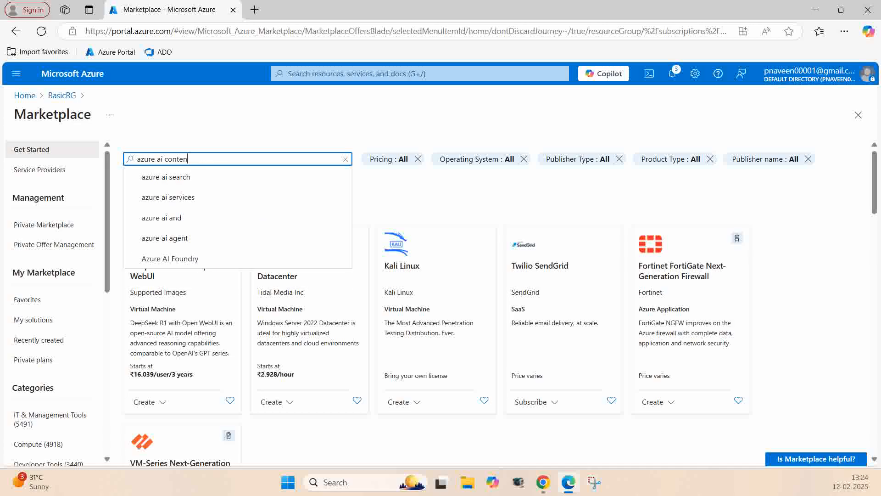
{"action": "type", "text": "t sa"}
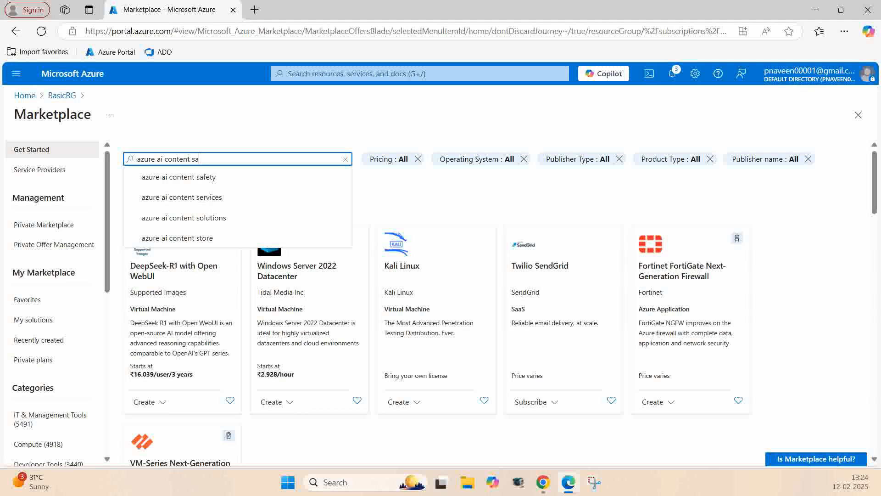
{"action": "type", "text": "ftey"}
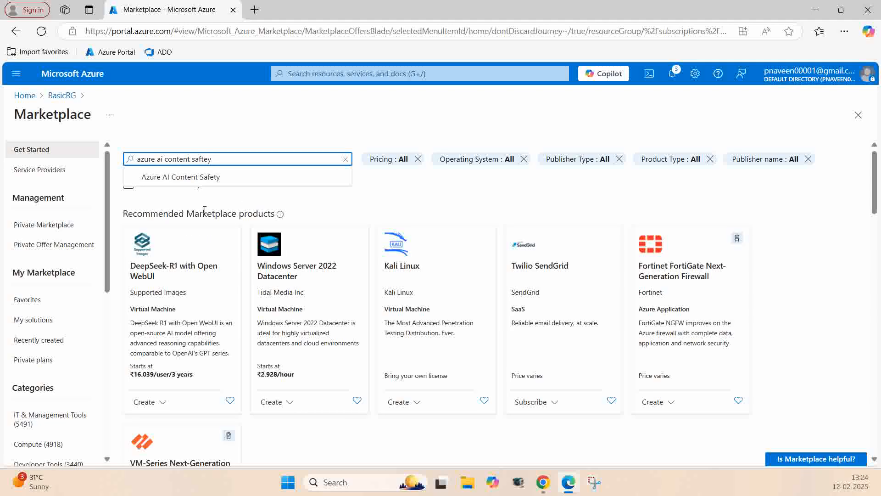
{"action": "left_click", "coordinate": [202, 178]}
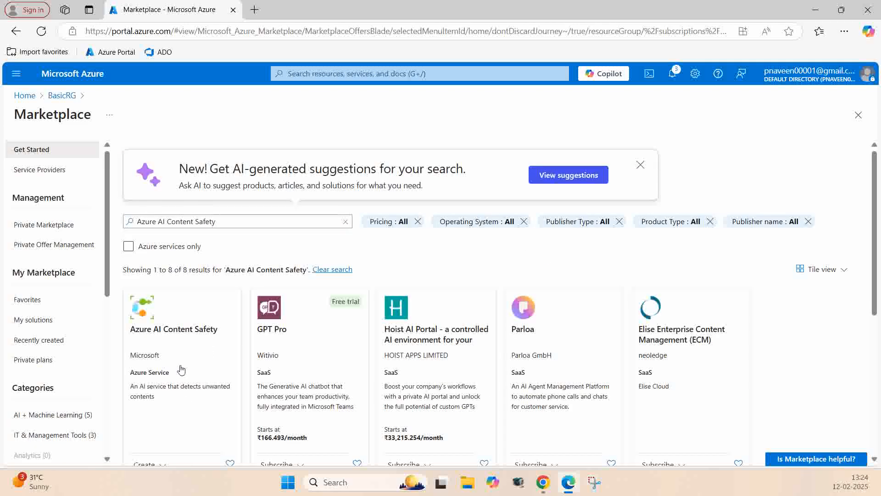
Step: Open Microsoft's Azure AI Content Safety offer and start creating a resource with the Azure AI Content Safety plan
{"action": "scroll", "coordinate": [193, 242], "scroll_direction": "down", "scroll_amount": 2}
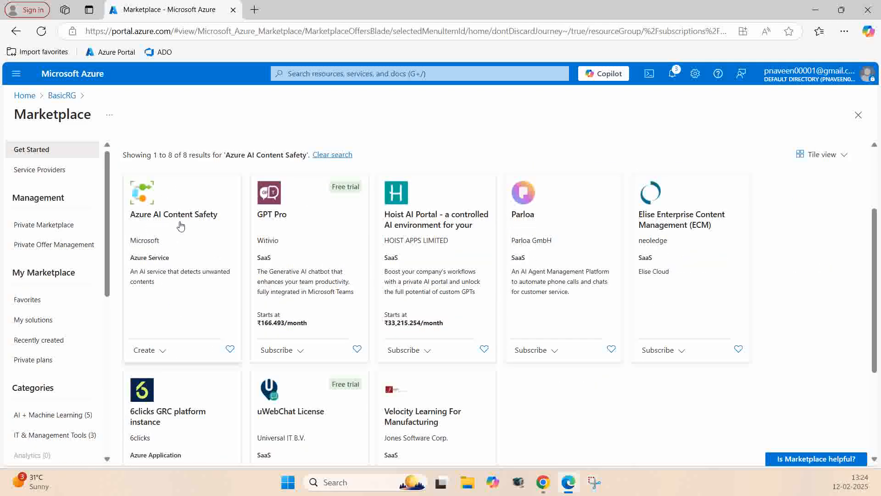
{"action": "left_click", "coordinate": [180, 302]}
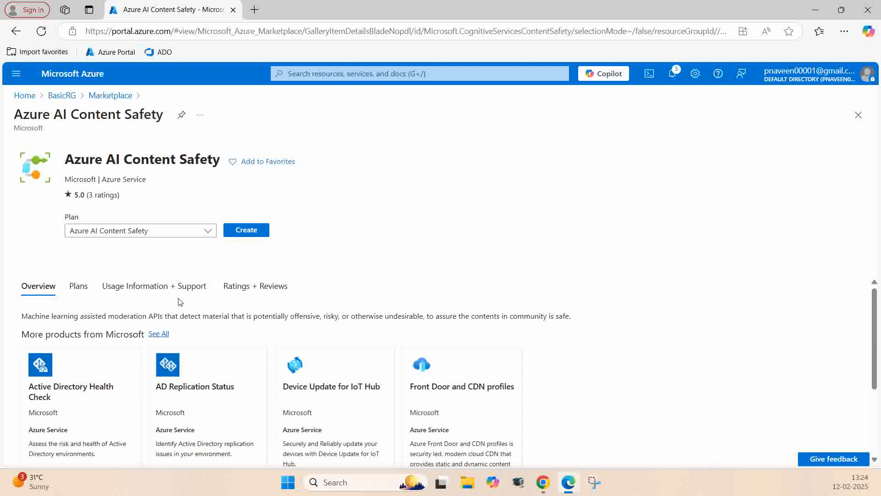
{"action": "left_click", "coordinate": [246, 231]}
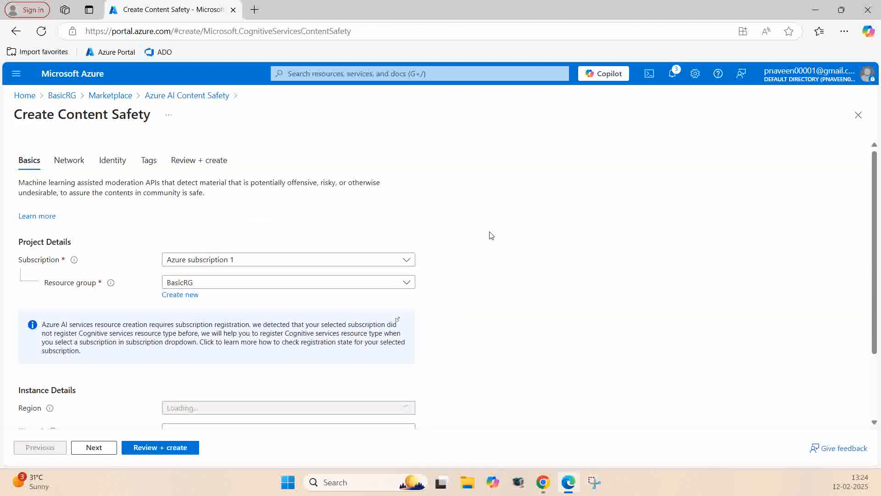
Step: Name the Content Safety instance azContentSaftey and set its pricing tier to Standard S0
{"action": "scroll", "coordinate": [491, 235], "scroll_direction": "down", "scroll_amount": 2}
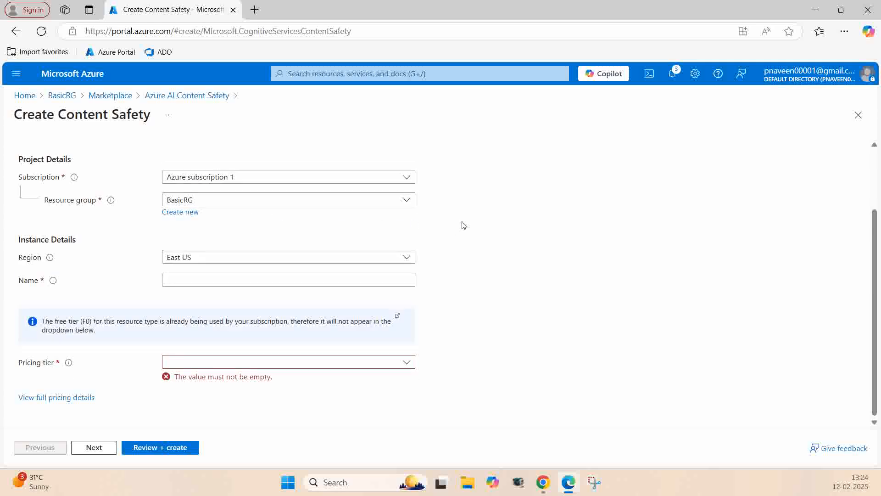
{"action": "left_click", "coordinate": [218, 278]}
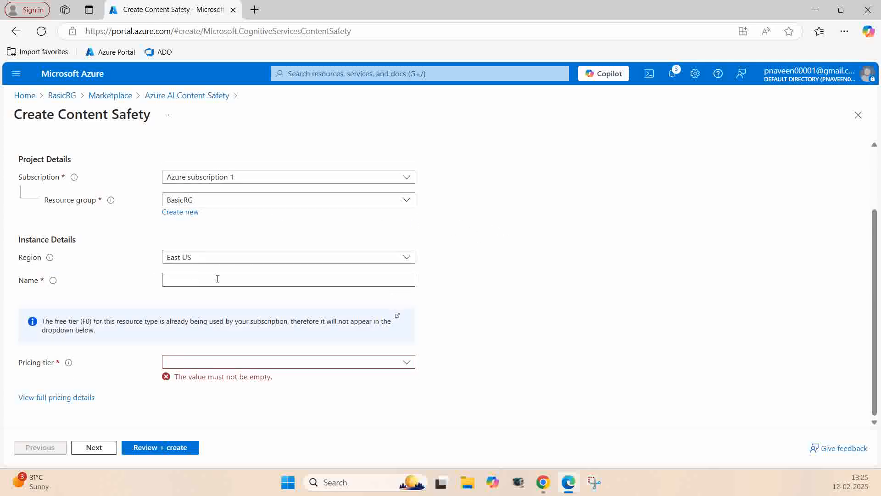
{"action": "left_click", "coordinate": [182, 282]}
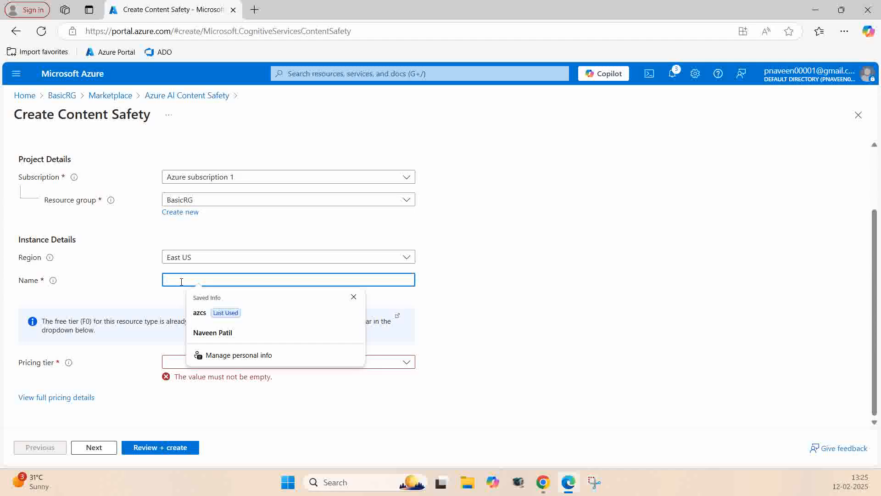
{"action": "type", "text": "az"}
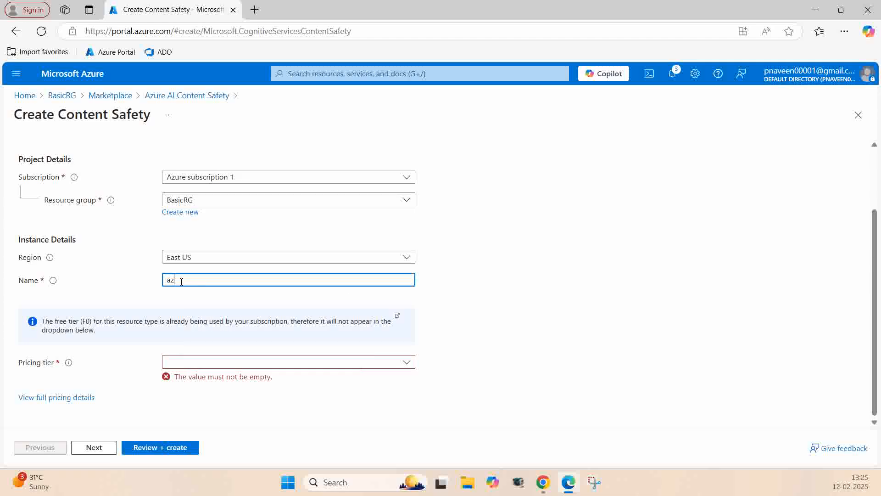
{"action": "type", "text": "ContentSaftey"}
{"action": "left_click", "coordinate": [500, 264]}
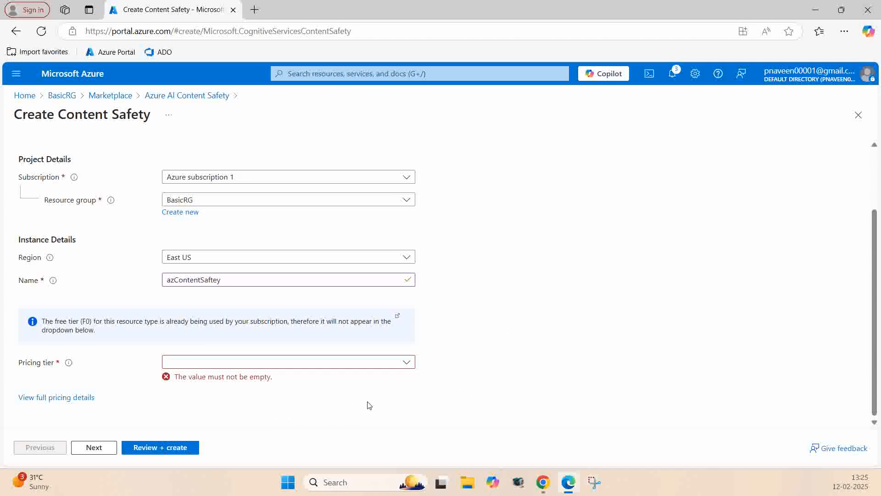
{"action": "left_click", "coordinate": [407, 364]}
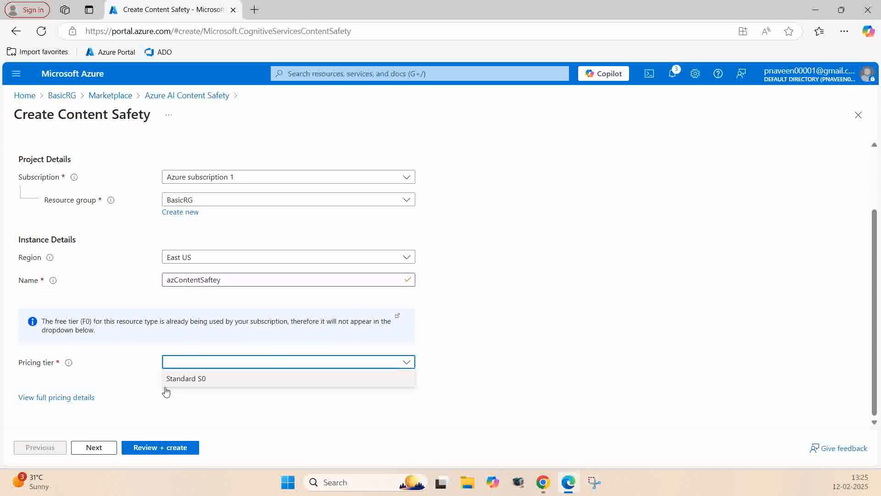
{"action": "left_click", "coordinate": [217, 381]}
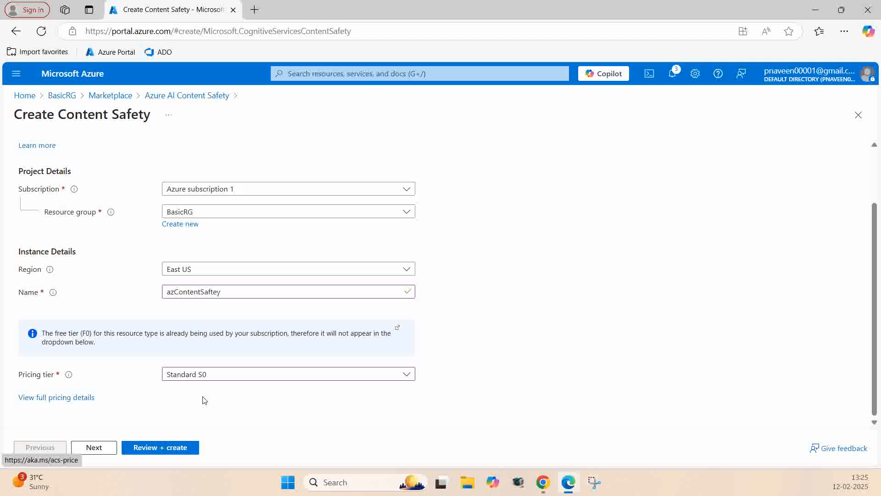
Step: Accept the preset network and identity settings, then review and deploy the Content Safety resource
{"action": "left_click", "coordinate": [89, 448]}
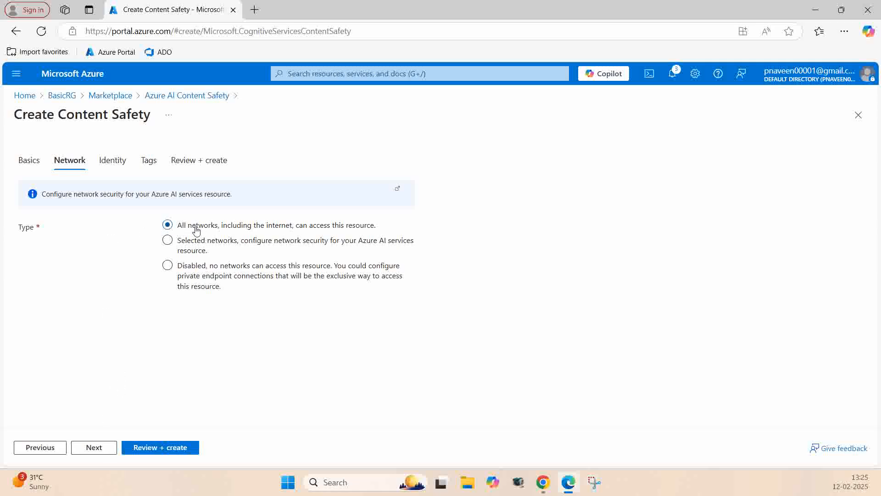
{"action": "left_click", "coordinate": [93, 448]}
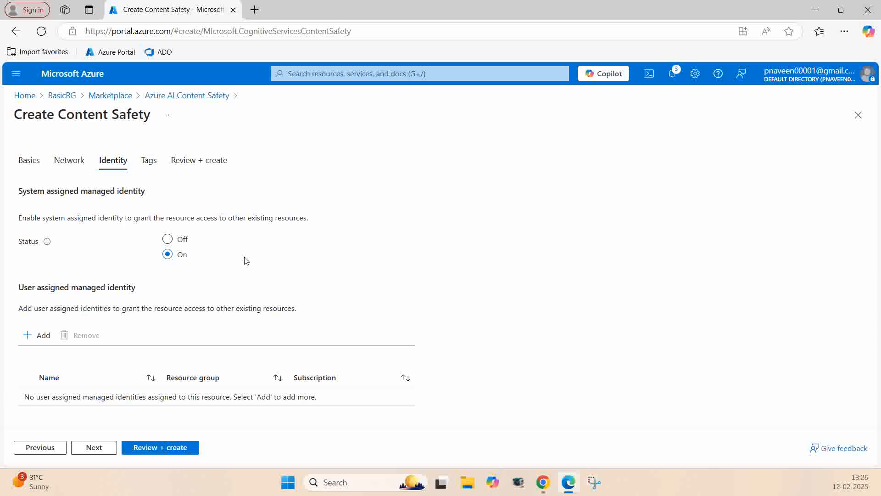
{"action": "left_click", "coordinate": [158, 451]}
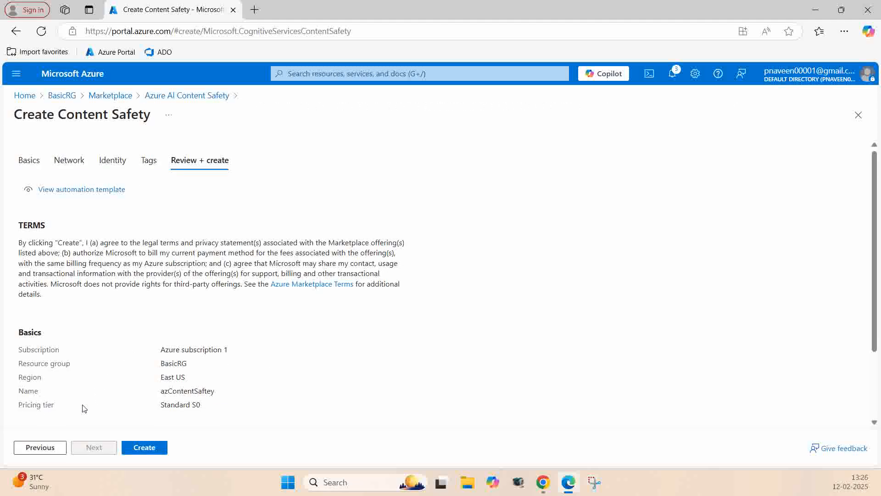
{"action": "left_click", "coordinate": [146, 449]}
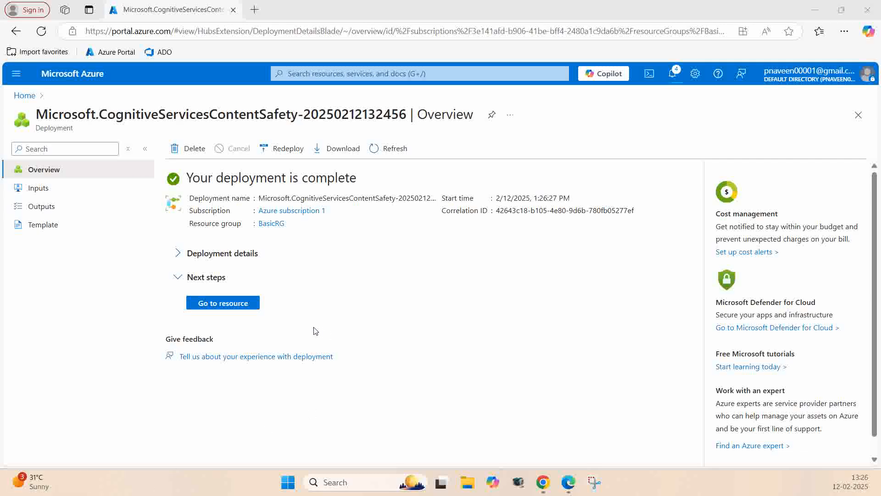
Step: Go to the deployed azContentSaftey resource and start a new role assignment in its access control
{"action": "left_click", "coordinate": [223, 303]}
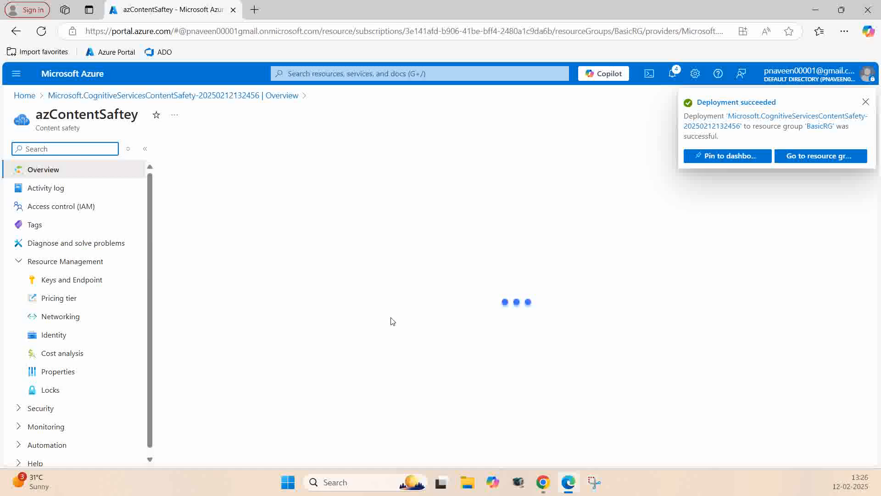
{"action": "left_click", "coordinate": [866, 100]}
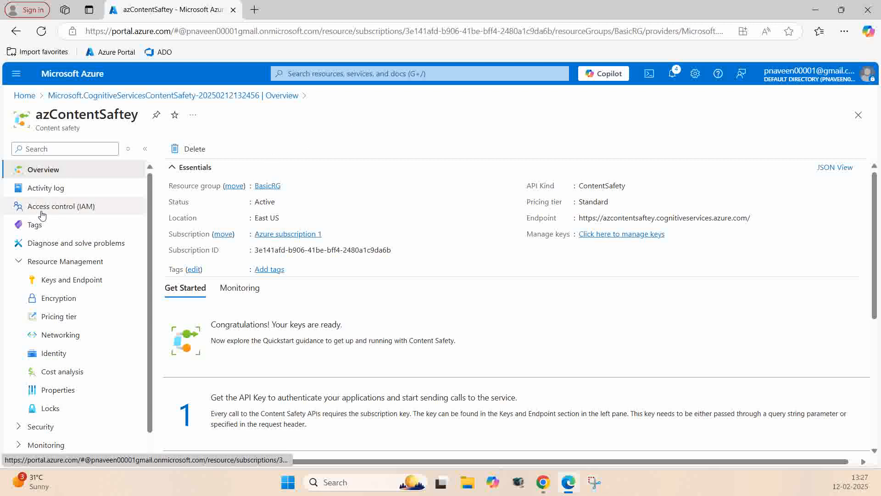
{"action": "left_click", "coordinate": [61, 210]}
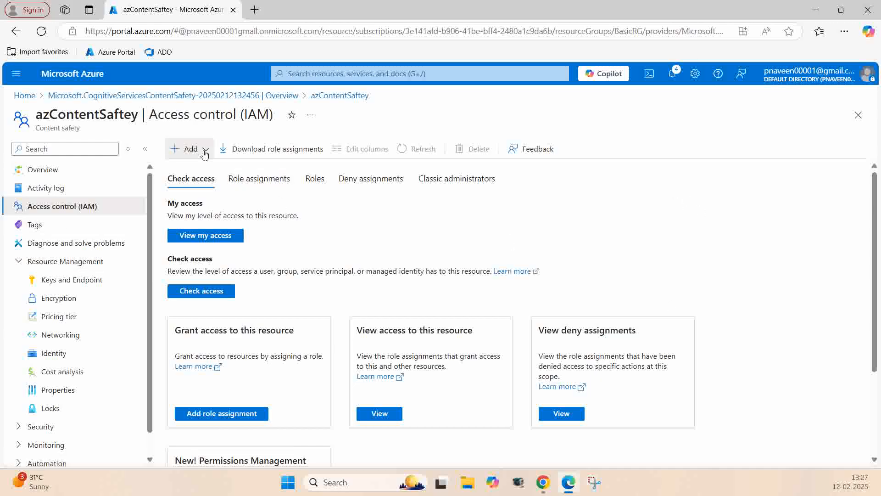
{"action": "left_click", "coordinate": [184, 149]}
{"action": "left_click", "coordinate": [197, 171]}
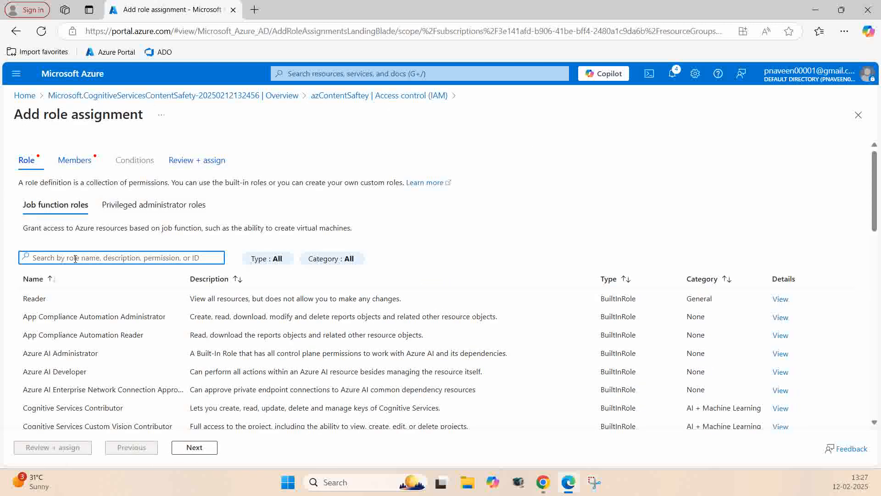
Step: Search for and select the Cognitive Services User role, then continue to the member selection
{"action": "type", "text": "Co"}
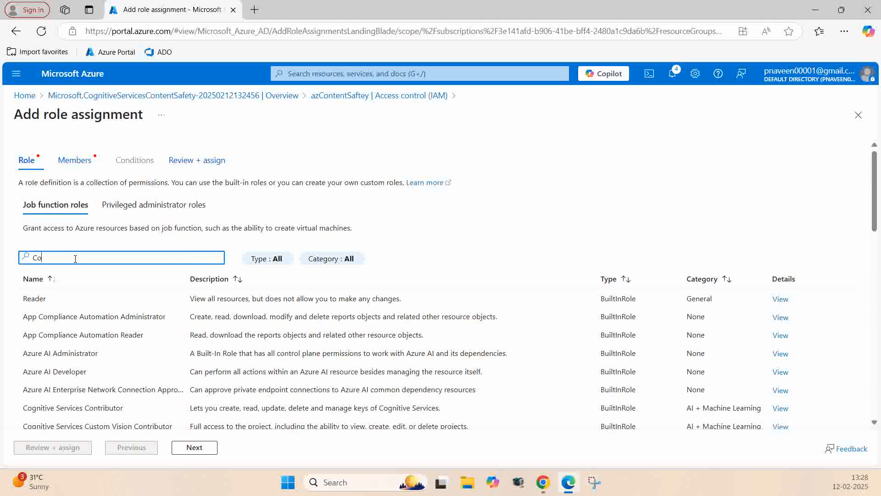
{"action": "type", "text": "gnitive"}
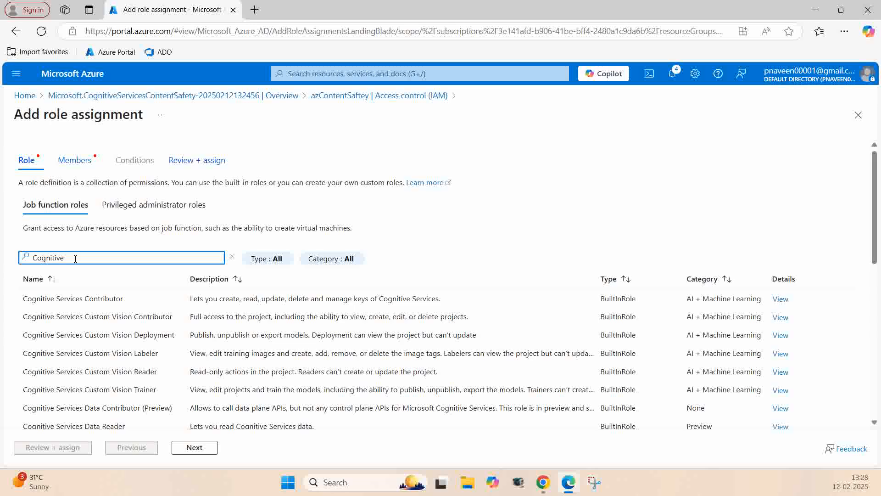
{"action": "type", "text": " Services User"}
{"action": "scroll", "coordinate": [166, 360], "scroll_direction": "down", "scroll_amount": 5}
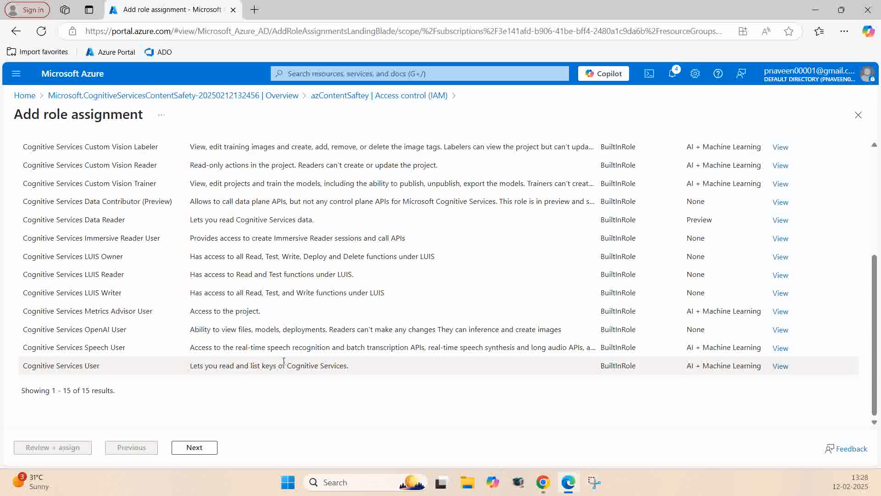
{"action": "left_click", "coordinate": [95, 363]}
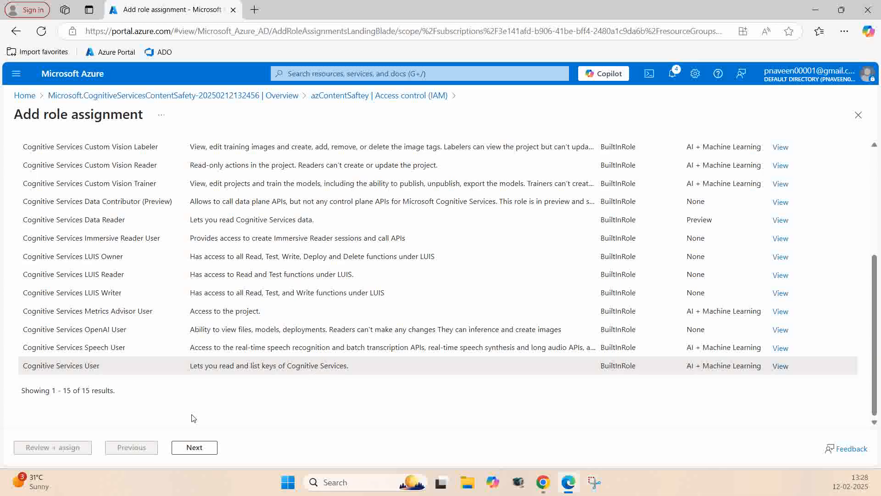
{"action": "left_click", "coordinate": [193, 449]}
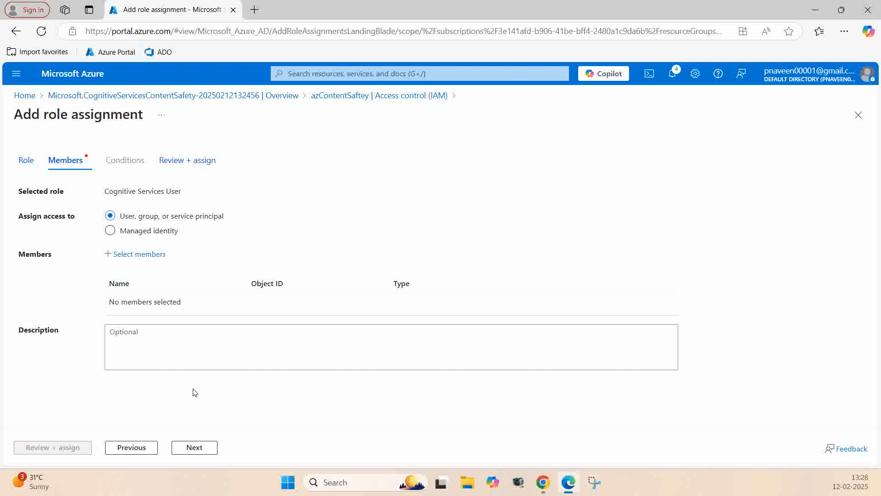
Step: Add the guest user account as a member of the role assignment
{"action": "left_click", "coordinate": [138, 259]}
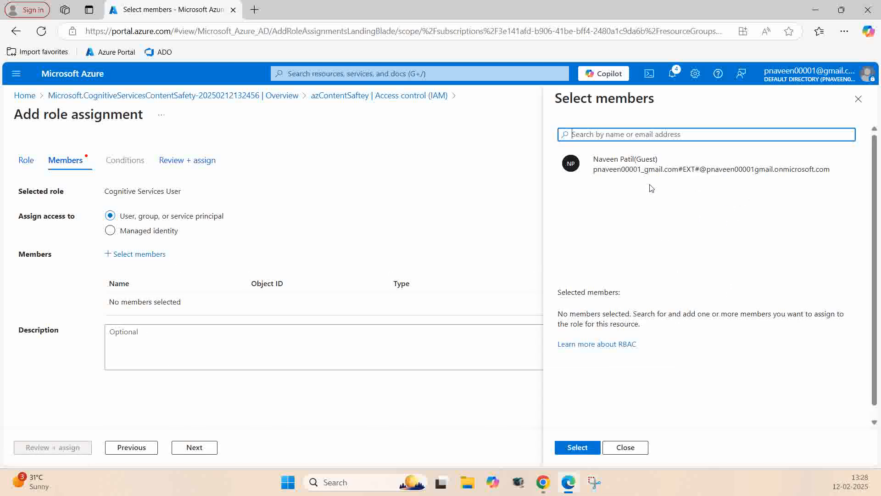
{"action": "left_click", "coordinate": [635, 163]}
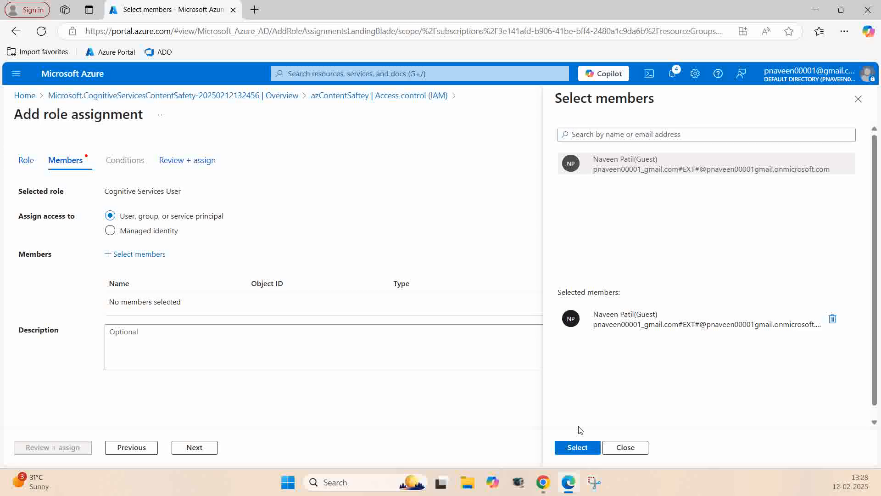
{"action": "left_click", "coordinate": [581, 449]}
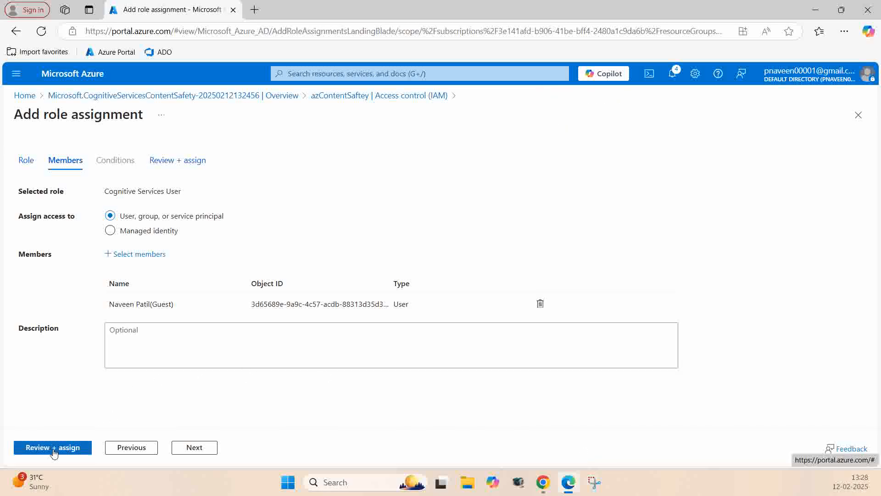
Step: Review and submit the Cognitive Services User role assignment for the selected member
{"action": "left_click", "coordinate": [54, 453]}
{"action": "left_click", "coordinate": [54, 450]}
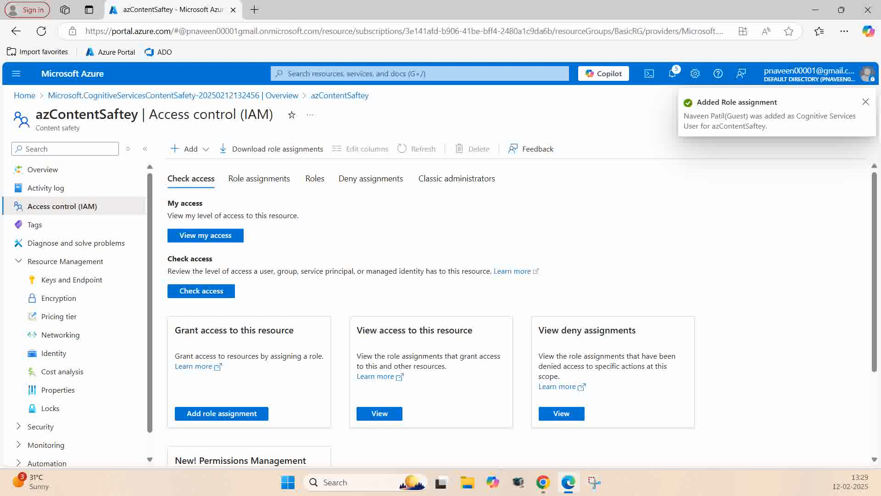
Step: Review the getting-started guidance in the azContentSaftey overview, then view the resource's keys and endpoint page
{"action": "left_click", "coordinate": [46, 173]}
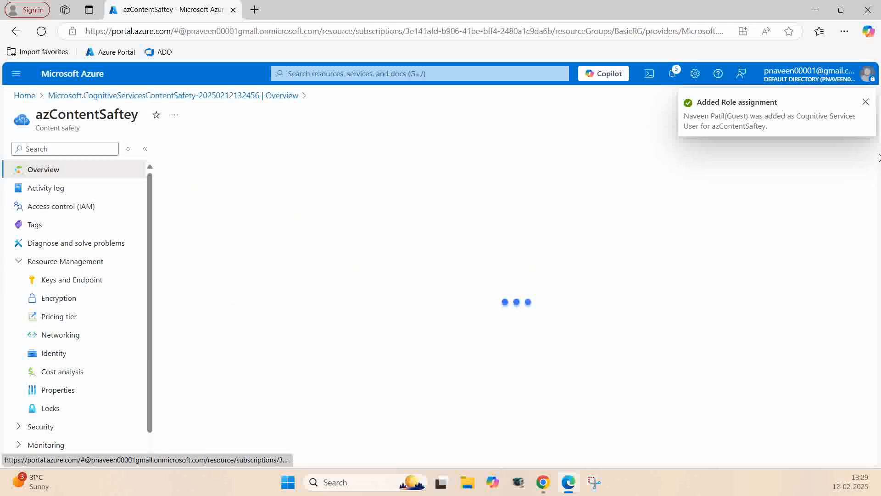
{"action": "scroll", "coordinate": [355, 279], "scroll_direction": "down", "scroll_amount": 2}
{"action": "scroll", "coordinate": [354, 278], "scroll_direction": "down", "scroll_amount": 1}
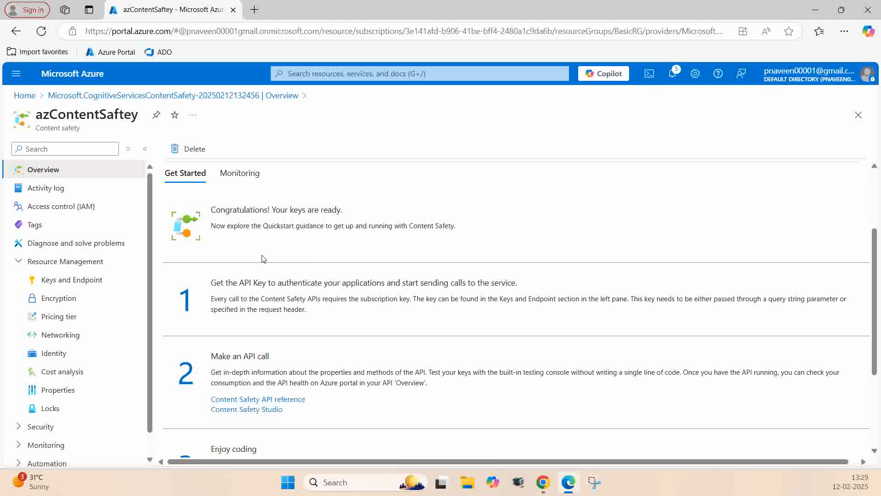
{"action": "scroll", "coordinate": [230, 244], "scroll_direction": "down", "scroll_amount": 1}
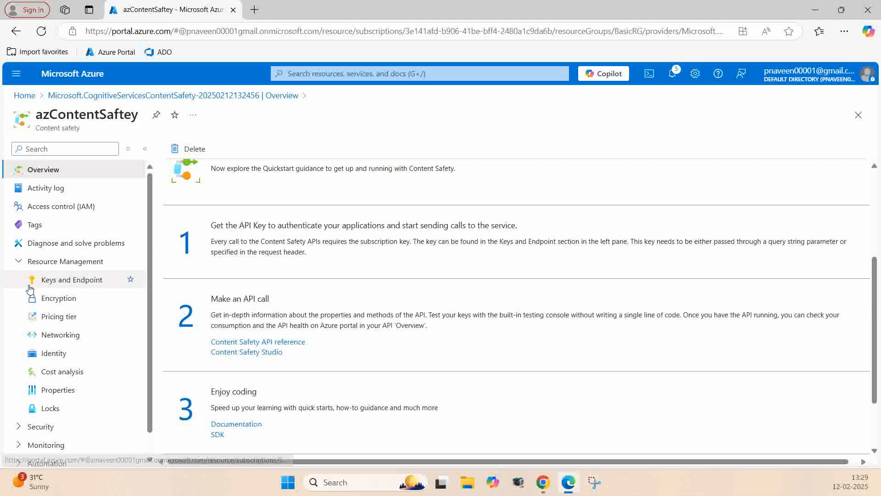
{"action": "left_click", "coordinate": [85, 284]}
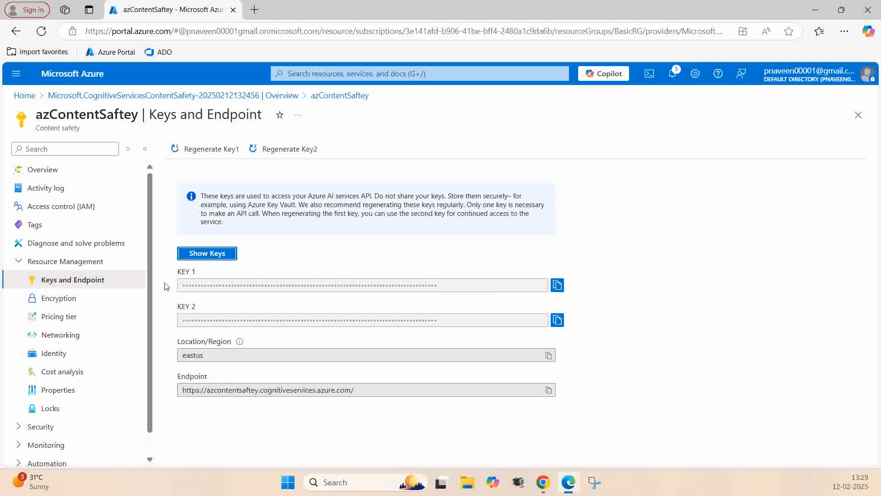
Step: Return to the azContentSaftey overview and open Content Safety Studio from its API call guidance
{"action": "left_click", "coordinate": [65, 173]}
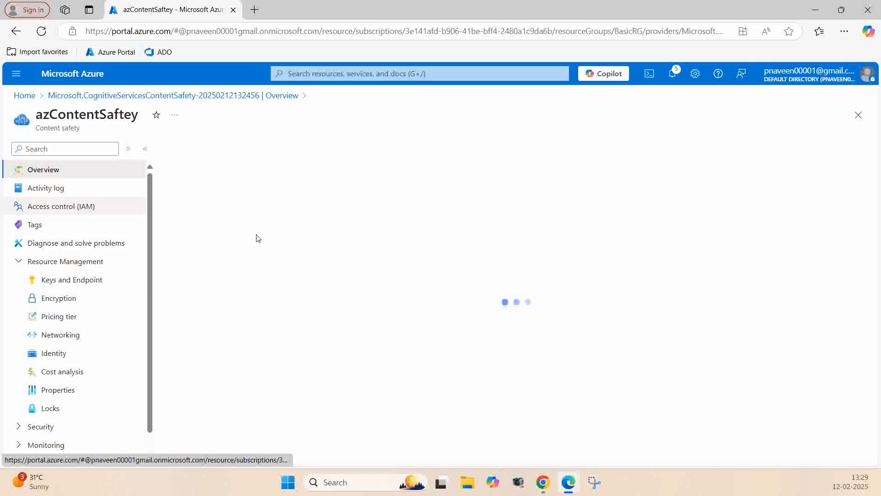
{"action": "scroll", "coordinate": [531, 309], "scroll_direction": "down", "scroll_amount": 5}
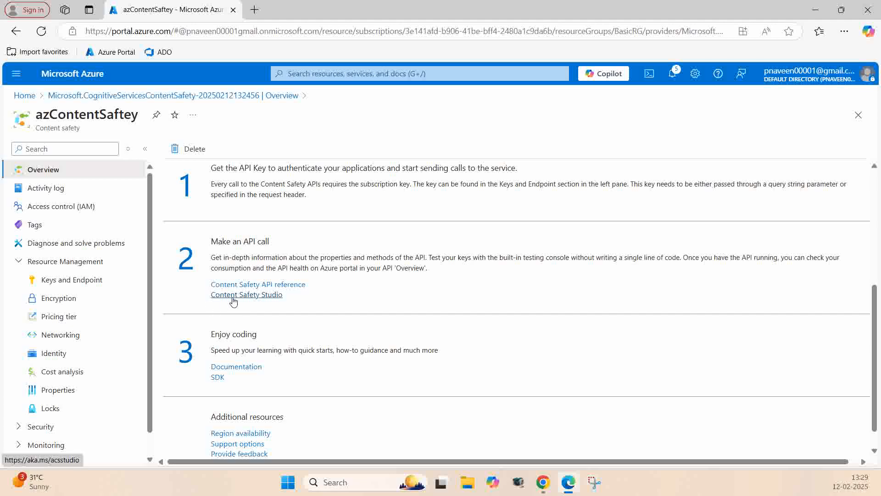
{"action": "left_click", "coordinate": [265, 299]}
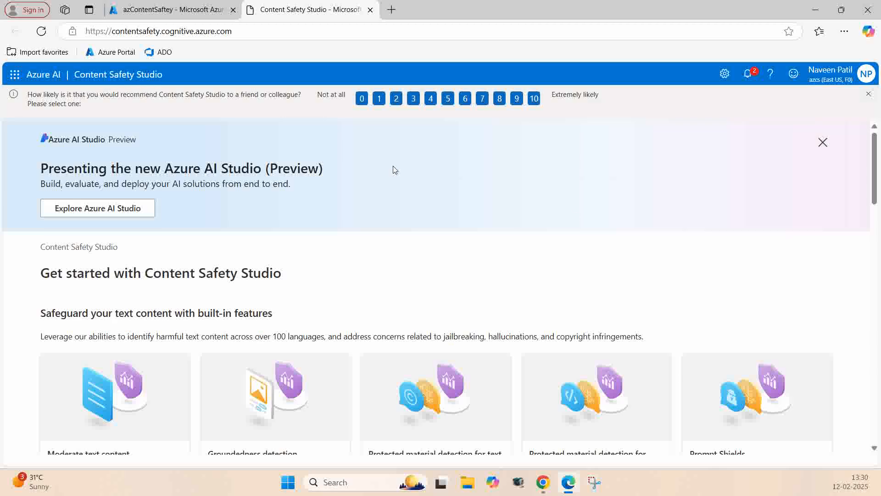
Step: Set azContentSaftey as the resource Content Safety Studio uses
{"action": "left_click", "coordinate": [725, 75]}
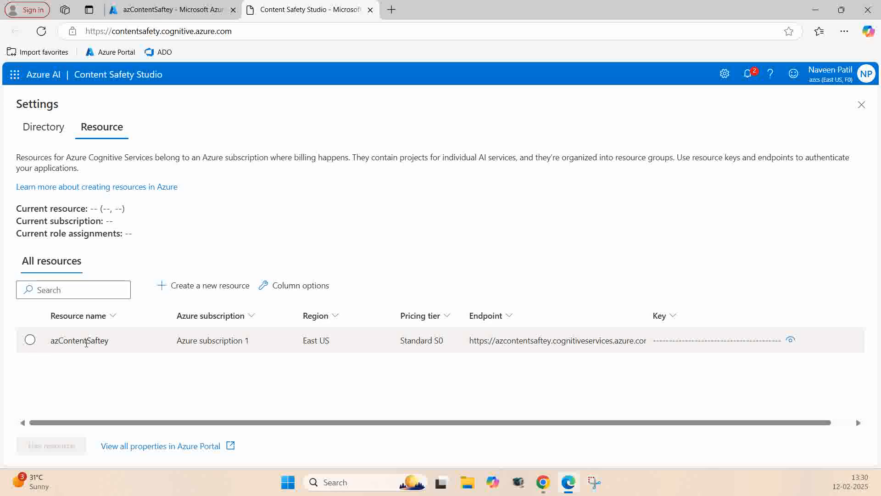
{"action": "left_click", "coordinate": [29, 340]}
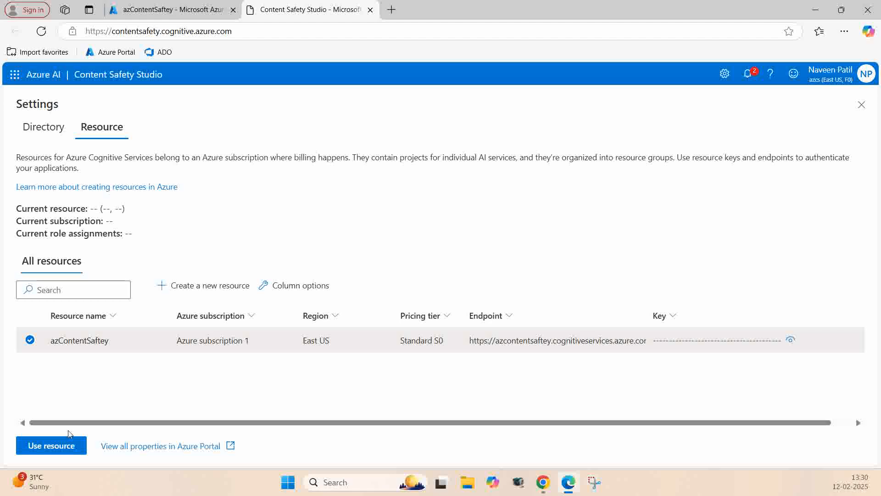
{"action": "left_click", "coordinate": [54, 446]}
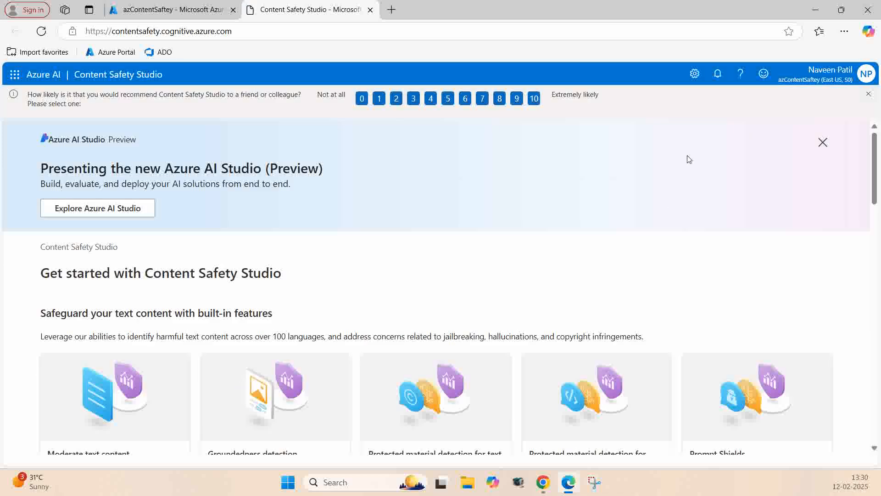
Step: Check the current resource and its role assignments in the studio settings, then close the settings
{"action": "left_click", "coordinate": [695, 77]}
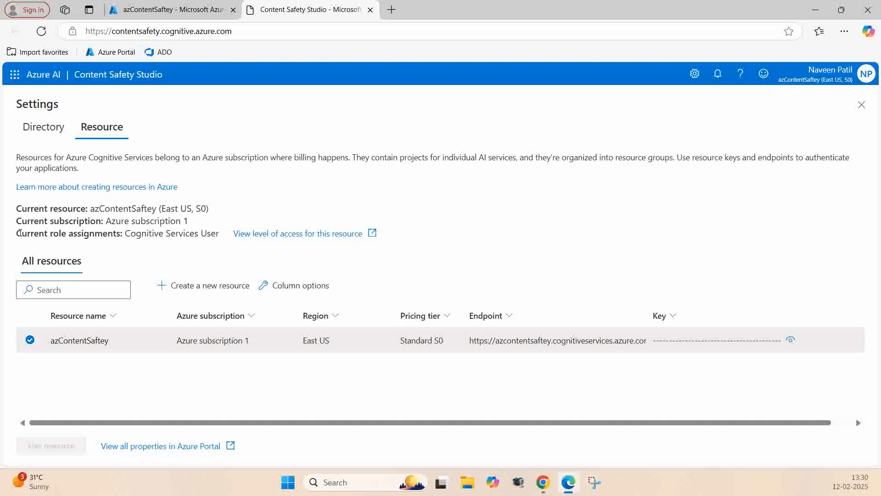
{"action": "left_click_drag", "start_coordinate": [19, 233], "coordinate": [223, 239]}
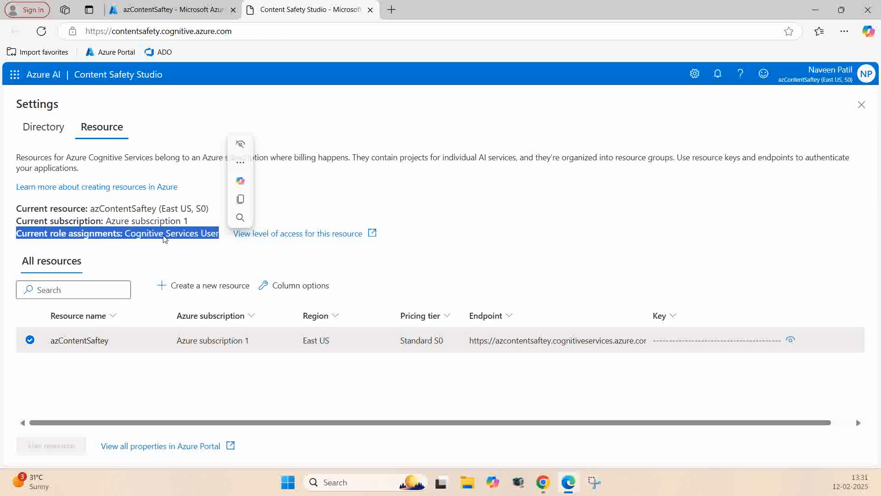
{"action": "left_click", "coordinate": [130, 236]}
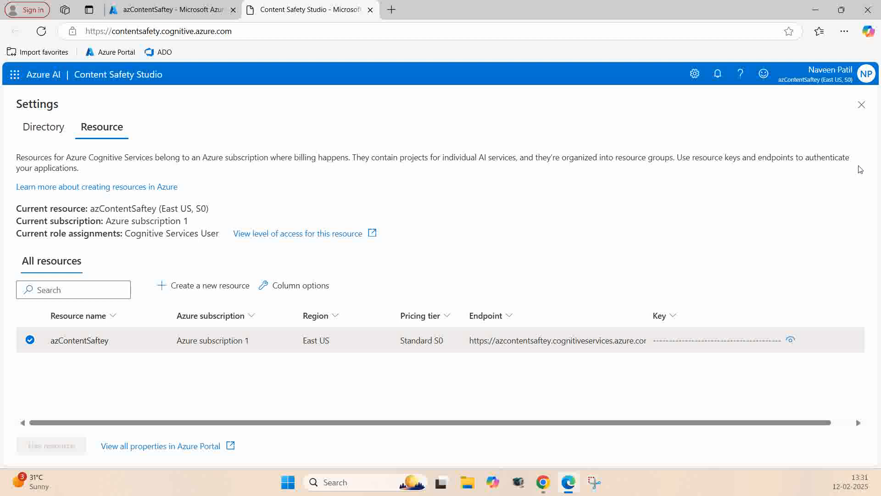
{"action": "left_click", "coordinate": [862, 106]}
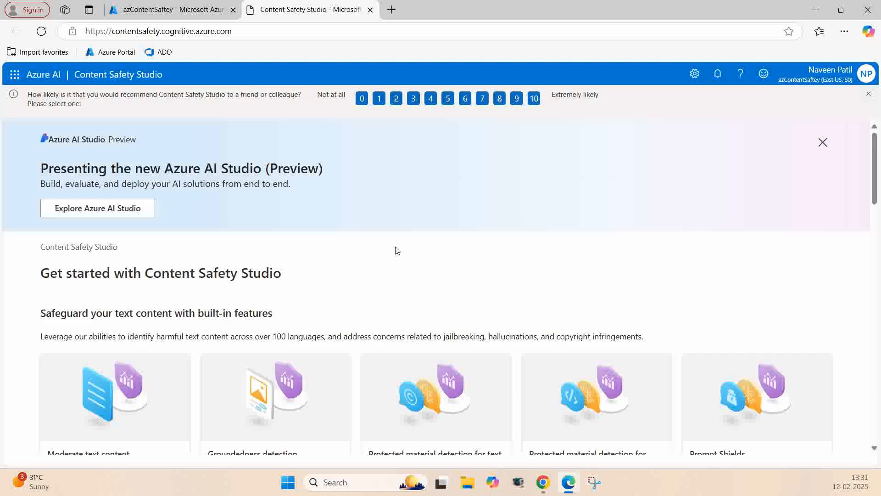
Step: Open the Moderate text content tool and examine its sample texts and the severity threshold filters for each category
{"action": "scroll", "coordinate": [24, 252], "scroll_direction": "down", "scroll_amount": 3}
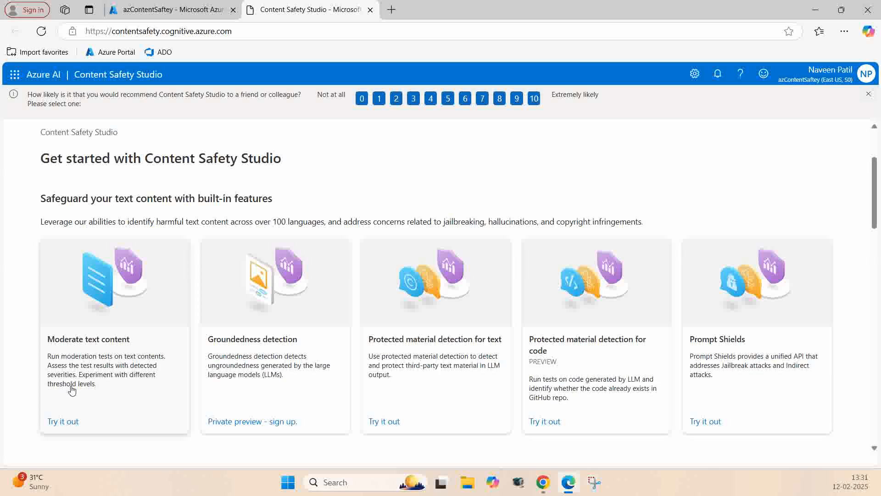
{"action": "left_click", "coordinate": [63, 421]}
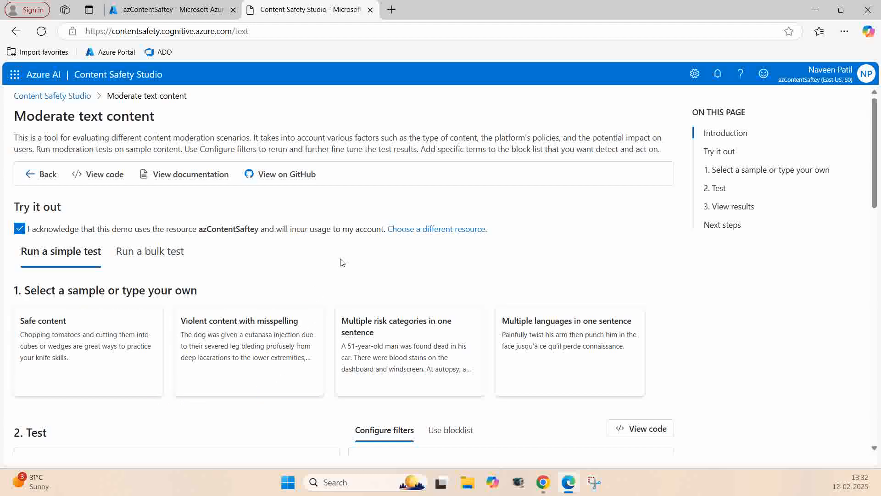
{"action": "scroll", "coordinate": [384, 258], "scroll_direction": "down", "scroll_amount": 2}
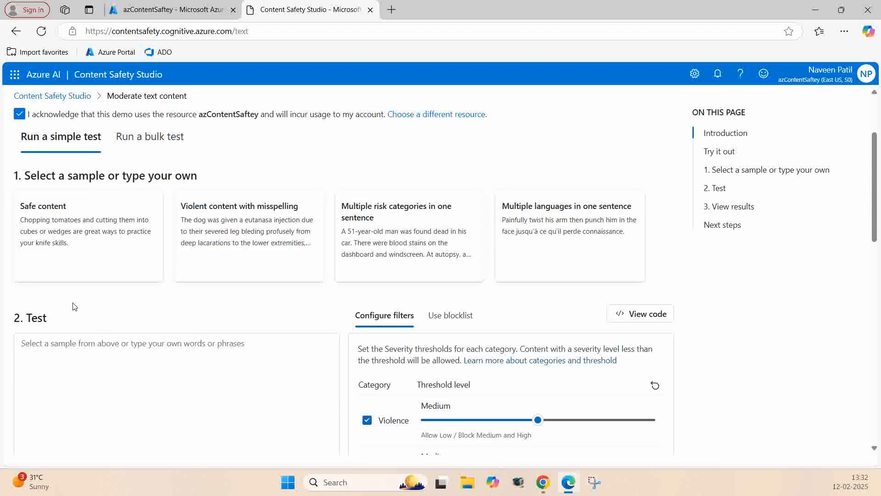
{"action": "scroll", "coordinate": [74, 306], "scroll_direction": "down", "scroll_amount": 1}
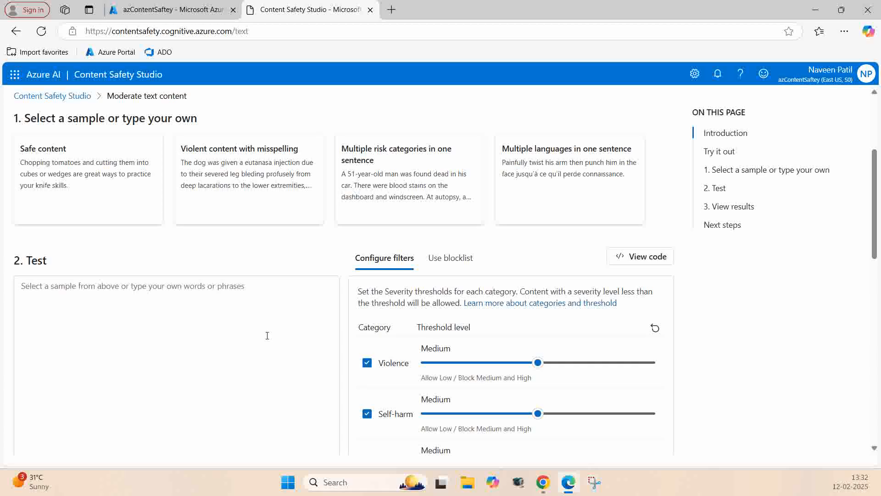
{"action": "scroll", "coordinate": [268, 336], "scroll_direction": "down", "scroll_amount": 2}
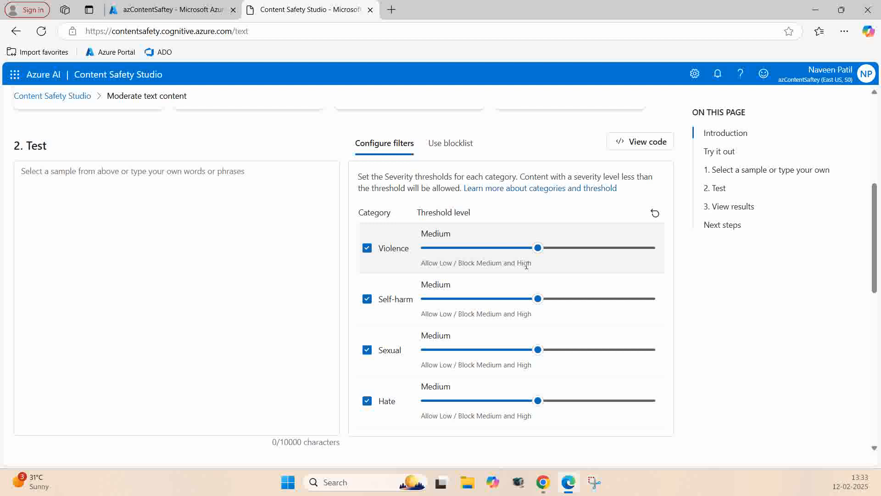
{"action": "scroll", "coordinate": [315, 330], "scroll_direction": "up", "scroll_amount": 1}
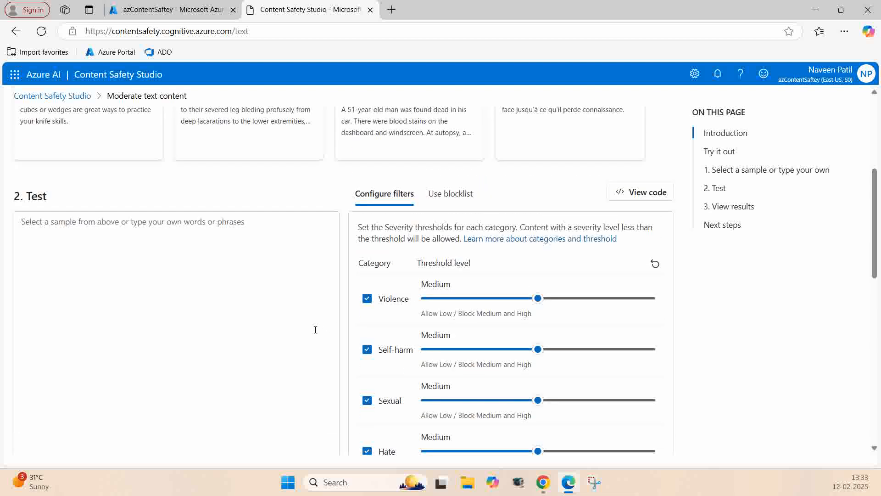
{"action": "scroll", "coordinate": [316, 329], "scroll_direction": "up", "scroll_amount": 1}
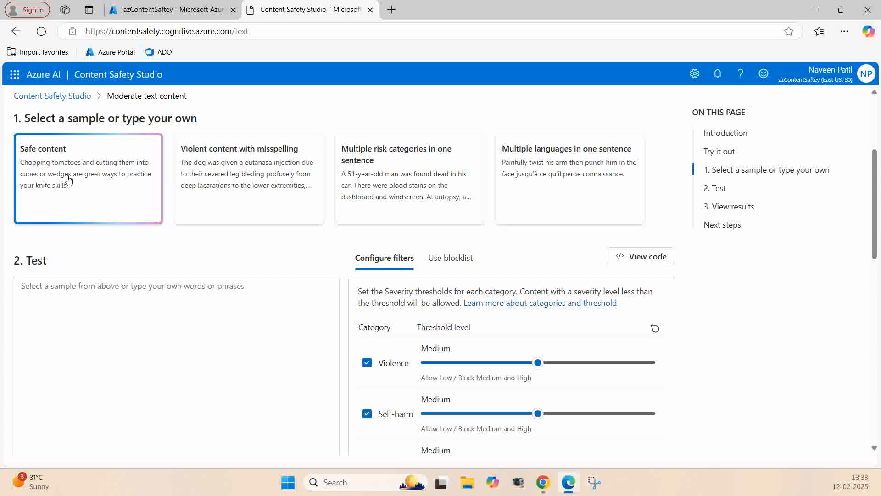
Step: Load the Safe content sample and run the simple moderation test with the preset filter thresholds
{"action": "left_click", "coordinate": [95, 179]}
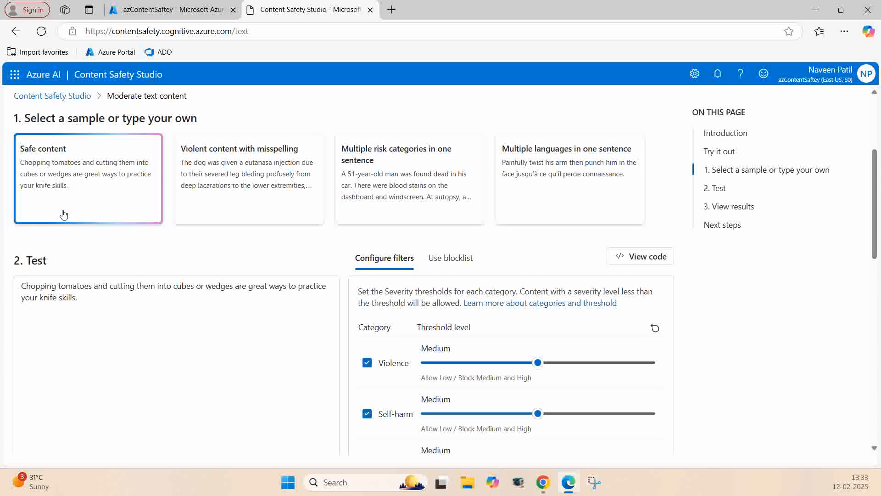
{"action": "scroll", "coordinate": [63, 317], "scroll_direction": "down", "scroll_amount": 1}
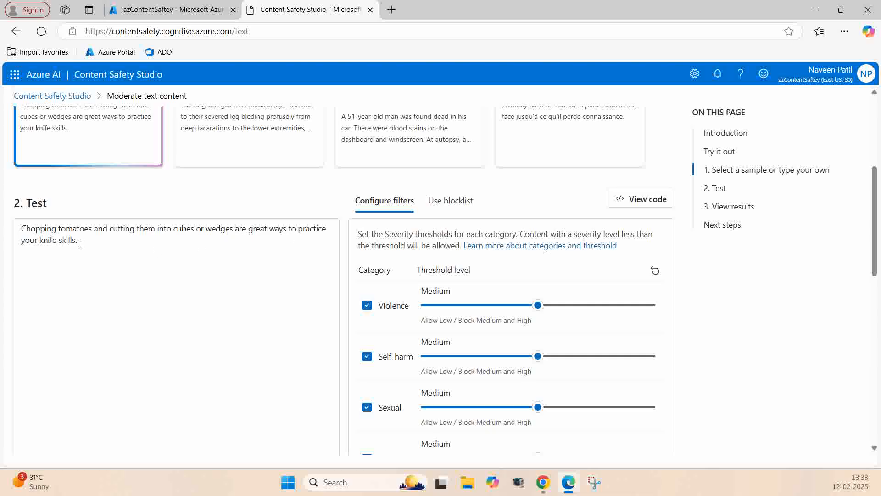
{"action": "scroll", "coordinate": [147, 264], "scroll_direction": "down", "scroll_amount": 2}
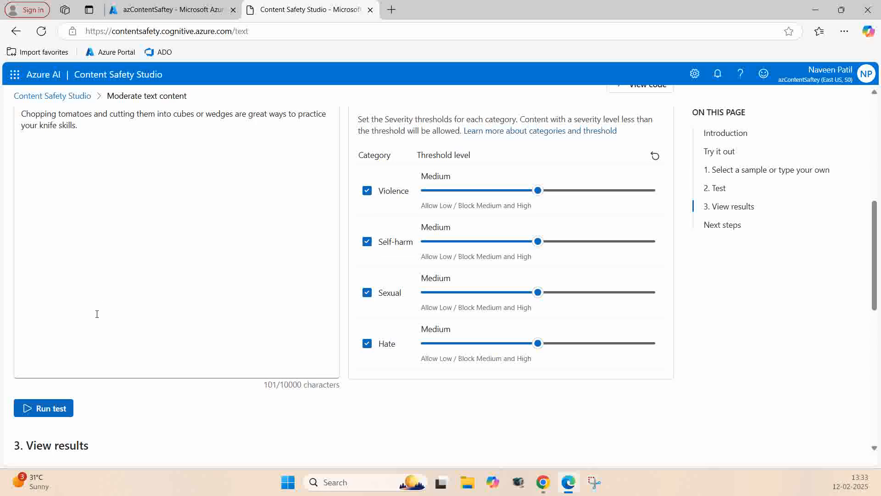
{"action": "left_click", "coordinate": [43, 409]}
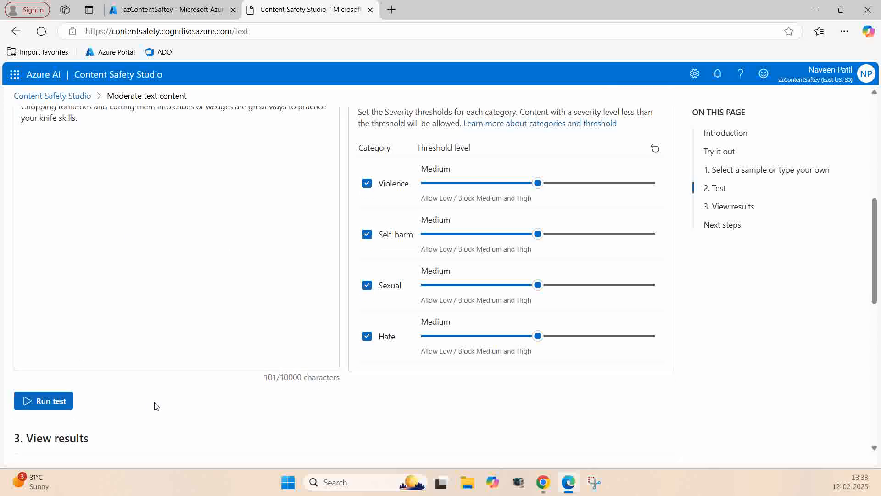
Step: Examine the overall verdict and each category's severity level, threshold and judgement, comparing them with the sample text and filters
{"action": "scroll", "coordinate": [156, 406], "scroll_direction": "down", "scroll_amount": 5}
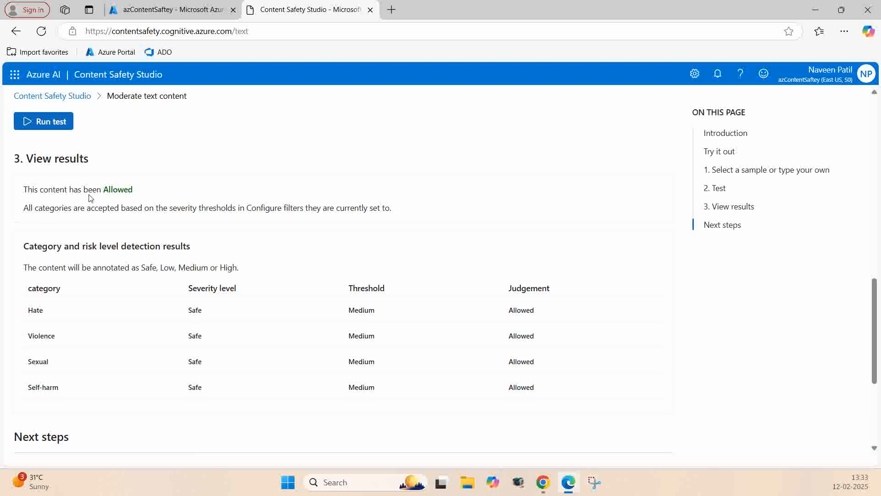
{"action": "scroll", "coordinate": [138, 223], "scroll_direction": "up", "scroll_amount": 1}
{"action": "scroll", "coordinate": [65, 130], "scroll_direction": "up", "scroll_amount": 6}
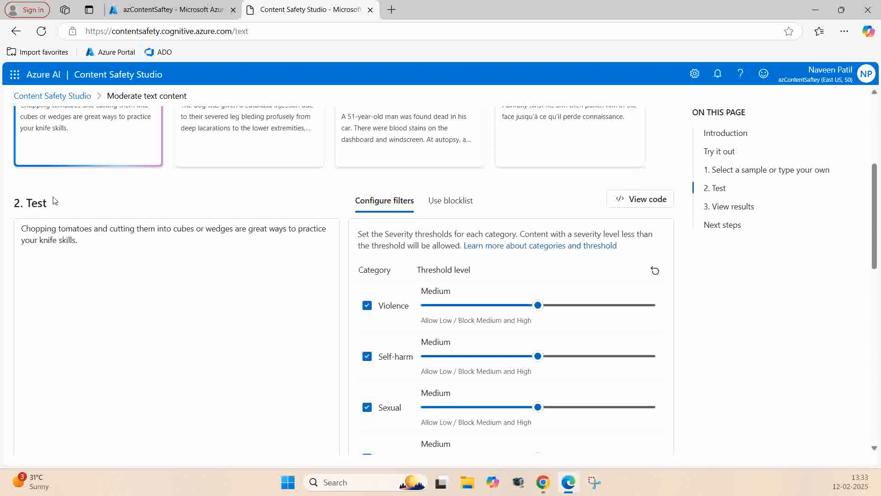
{"action": "scroll", "coordinate": [57, 237], "scroll_direction": "down", "scroll_amount": 6}
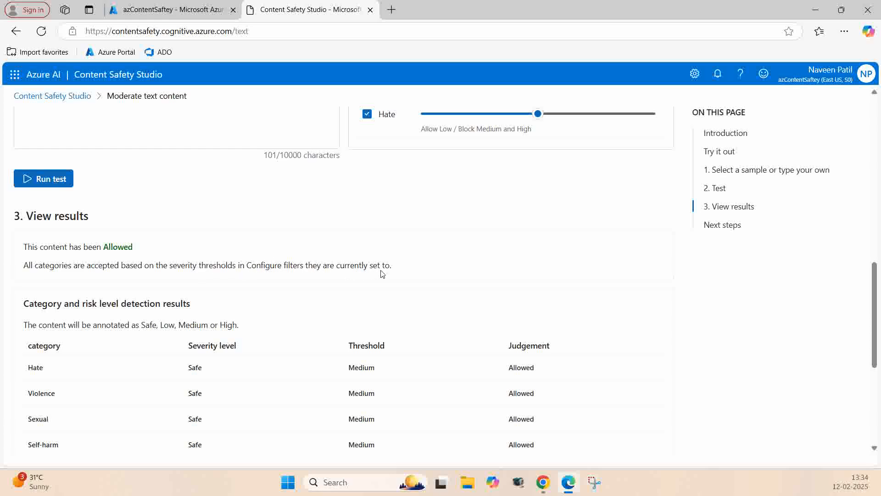
{"action": "scroll", "coordinate": [299, 291], "scroll_direction": "down", "scroll_amount": 2}
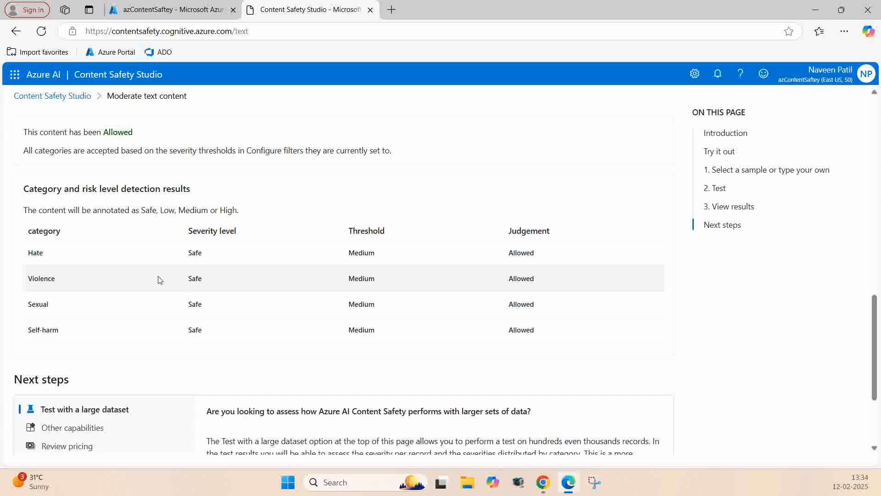
{"action": "scroll", "coordinate": [156, 276], "scroll_direction": "up", "scroll_amount": 7}
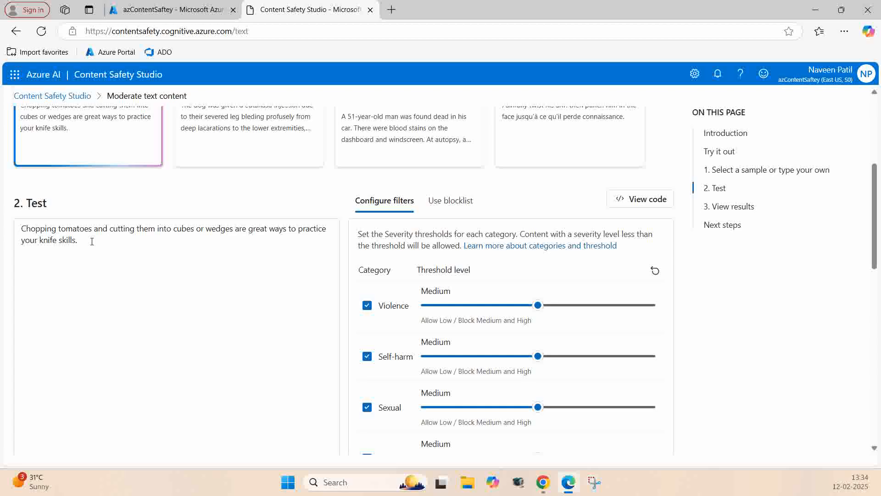
{"action": "scroll", "coordinate": [92, 242], "scroll_direction": "down", "scroll_amount": 4}
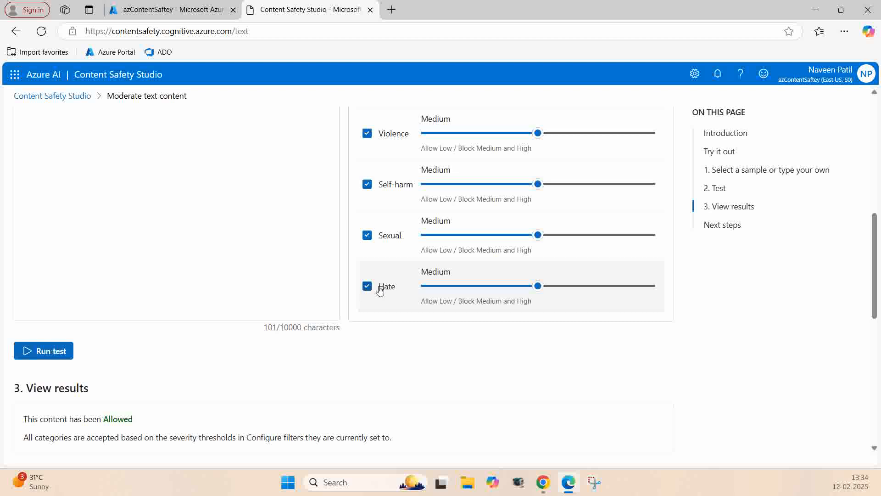
{"action": "scroll", "coordinate": [223, 292], "scroll_direction": "down", "scroll_amount": 3}
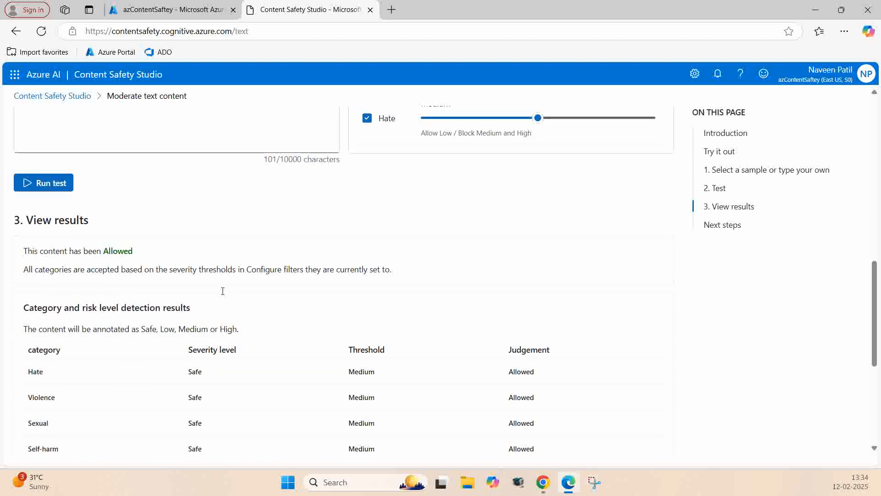
{"action": "scroll", "coordinate": [96, 175], "scroll_direction": "up", "scroll_amount": 5}
{"action": "scroll", "coordinate": [197, 265], "scroll_direction": "down", "scroll_amount": 8}
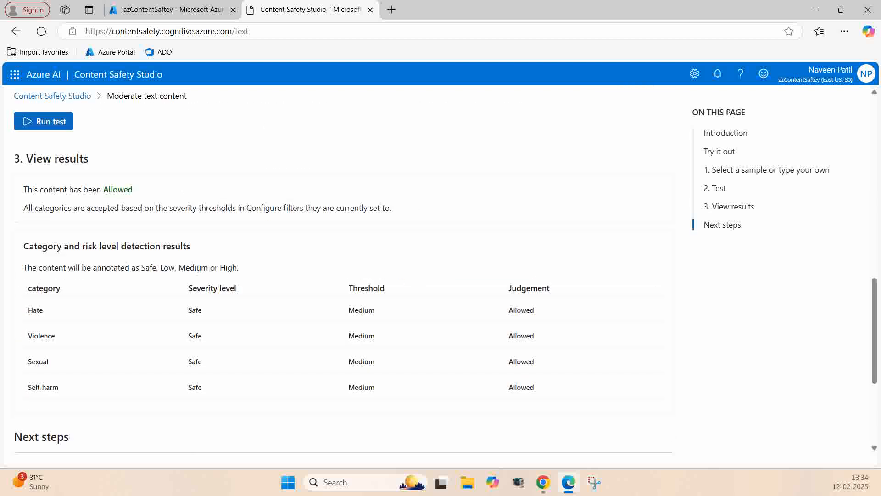
{"action": "scroll", "coordinate": [61, 270], "scroll_direction": "up", "scroll_amount": 1}
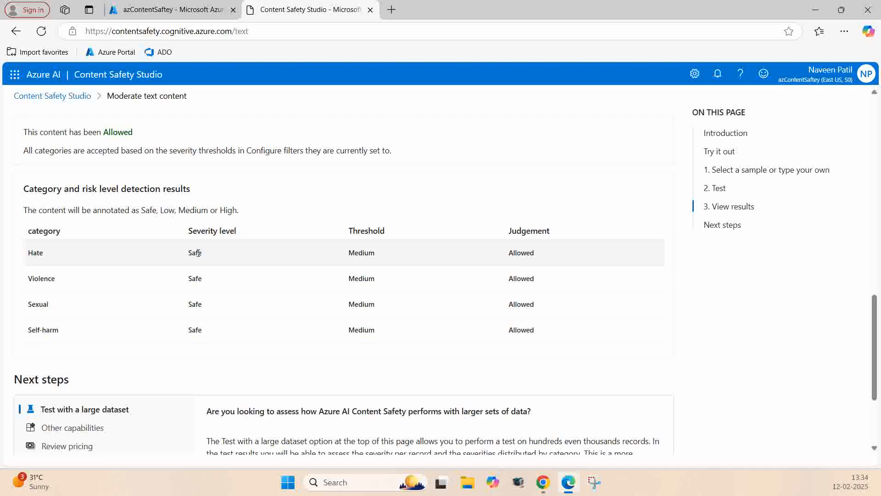
Step: Run the moderation test on the Violent content with misspelling sample and check the severity and judgement for each category
{"action": "scroll", "coordinate": [199, 252], "scroll_direction": "up", "scroll_amount": 10}
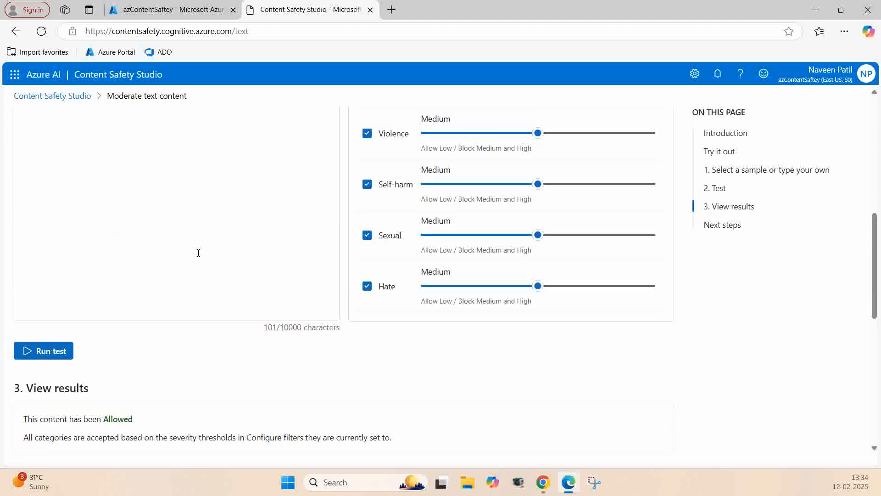
{"action": "scroll", "coordinate": [178, 297], "scroll_direction": "up", "scroll_amount": 1}
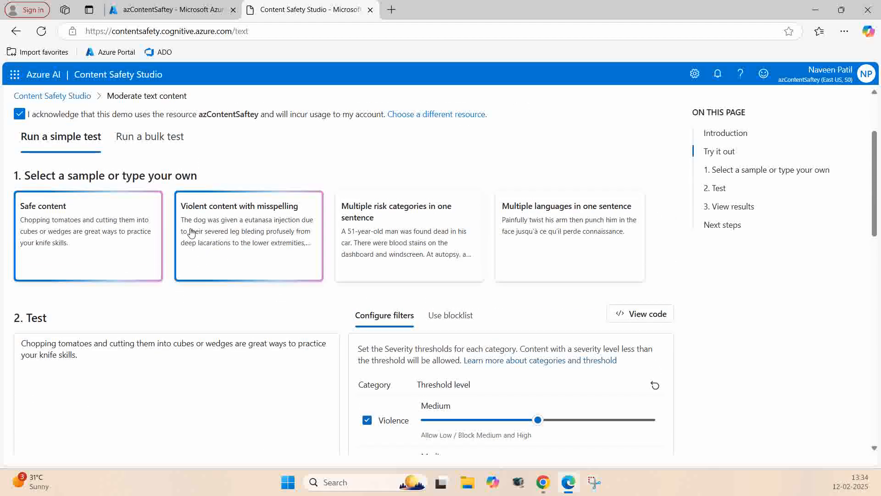
{"action": "left_click", "coordinate": [249, 231]}
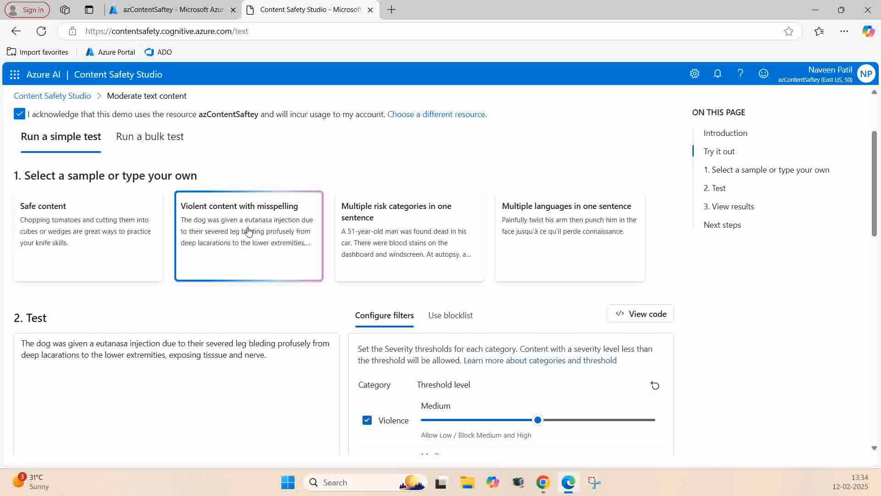
{"action": "scroll", "coordinate": [198, 295], "scroll_direction": "down", "scroll_amount": 3}
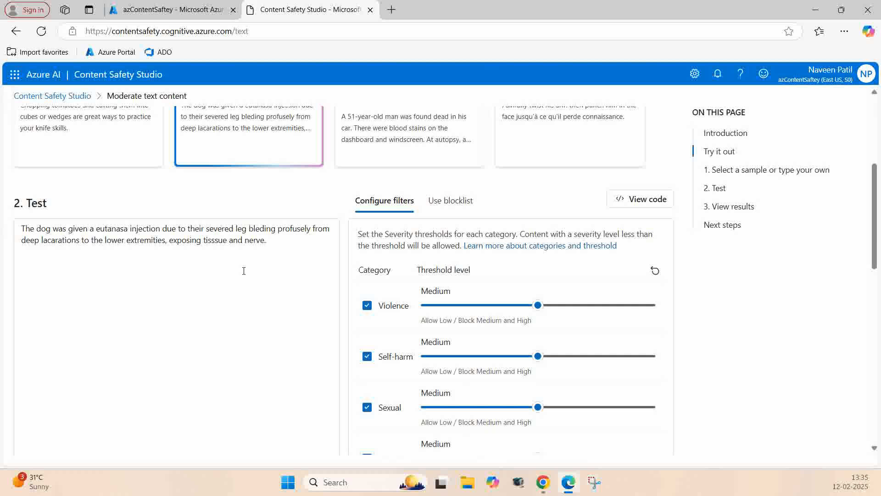
{"action": "scroll", "coordinate": [240, 271], "scroll_direction": "up", "scroll_amount": 2}
{"action": "scroll", "coordinate": [206, 269], "scroll_direction": "down", "scroll_amount": 6}
{"action": "left_click", "coordinate": [41, 294]}
{"action": "scroll", "coordinate": [181, 299], "scroll_direction": "down", "scroll_amount": 2}
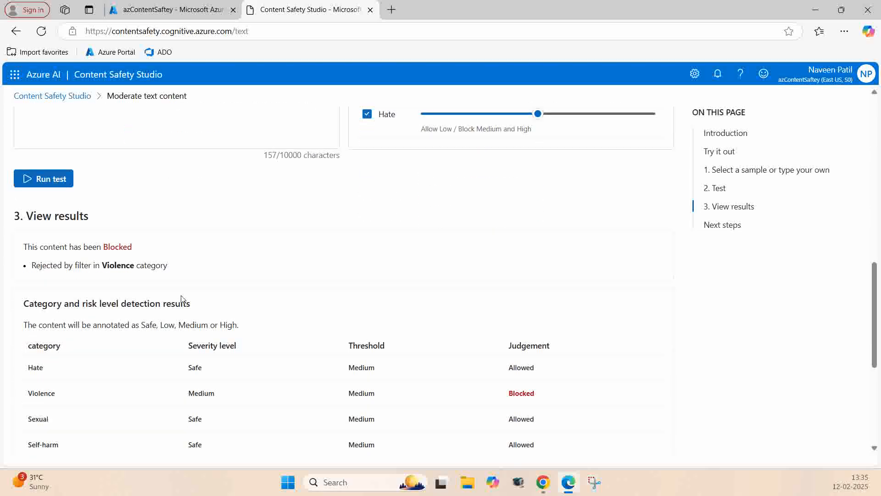
{"action": "scroll", "coordinate": [197, 289], "scroll_direction": "down", "scroll_amount": 1}
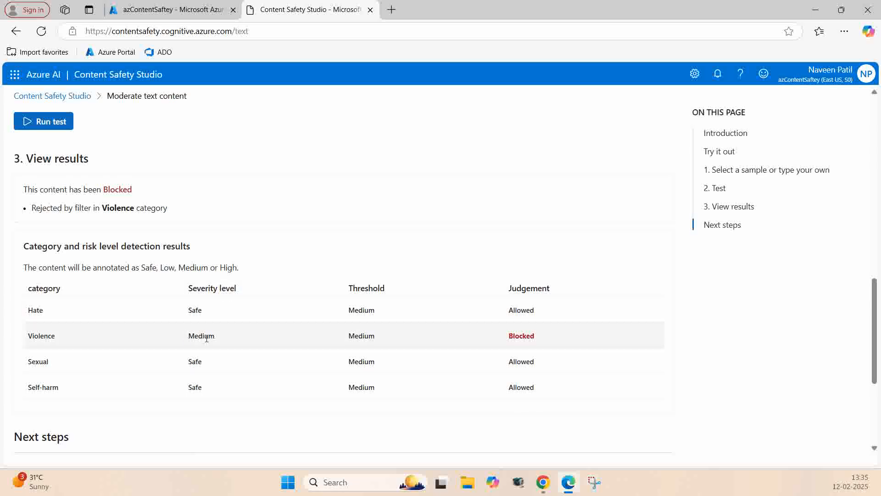
{"action": "left_click_drag", "start_coordinate": [509, 336], "coordinate": [535, 335]}
{"action": "left_click", "coordinate": [118, 421]}
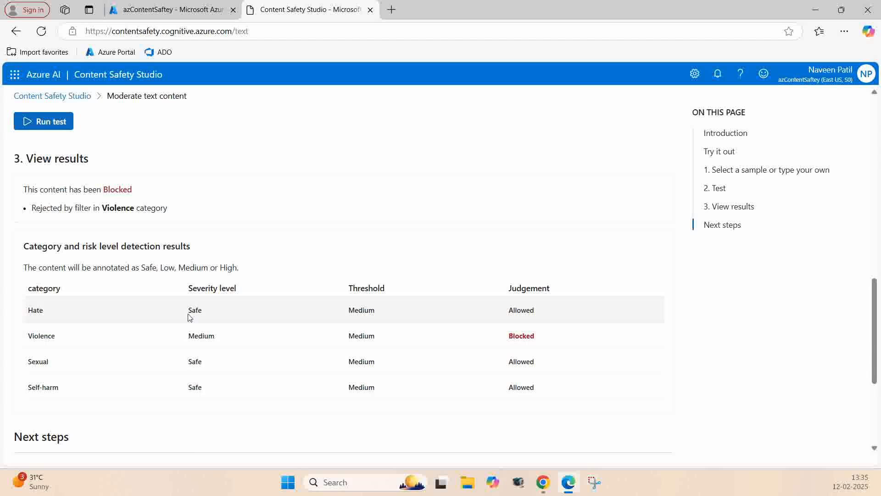
Step: Set the Violence threshold to High and rerun the test on the same text, comparing the results with the filter settings
{"action": "scroll", "coordinate": [192, 418], "scroll_direction": "up", "scroll_amount": 1}
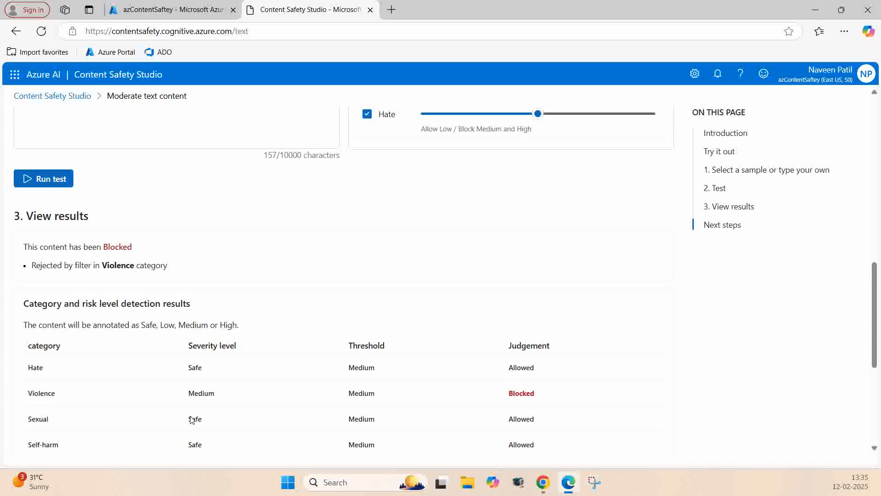
{"action": "scroll", "coordinate": [170, 415], "scroll_direction": "up", "scroll_amount": 4}
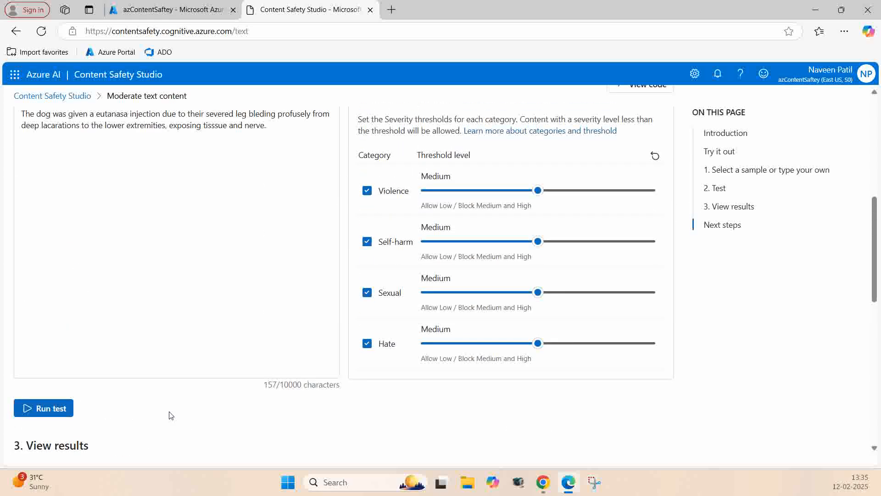
{"action": "scroll", "coordinate": [171, 398], "scroll_direction": "up", "scroll_amount": 1}
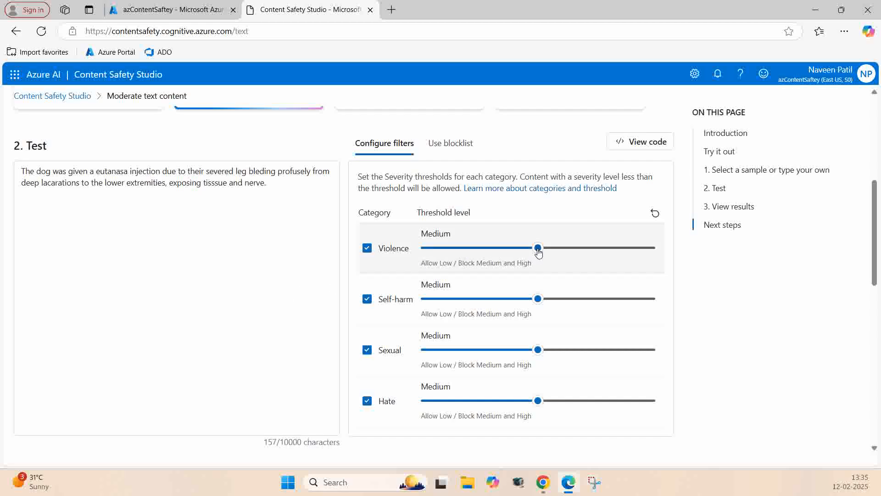
{"action": "left_click_drag", "start_coordinate": [538, 251], "coordinate": [610, 252]}
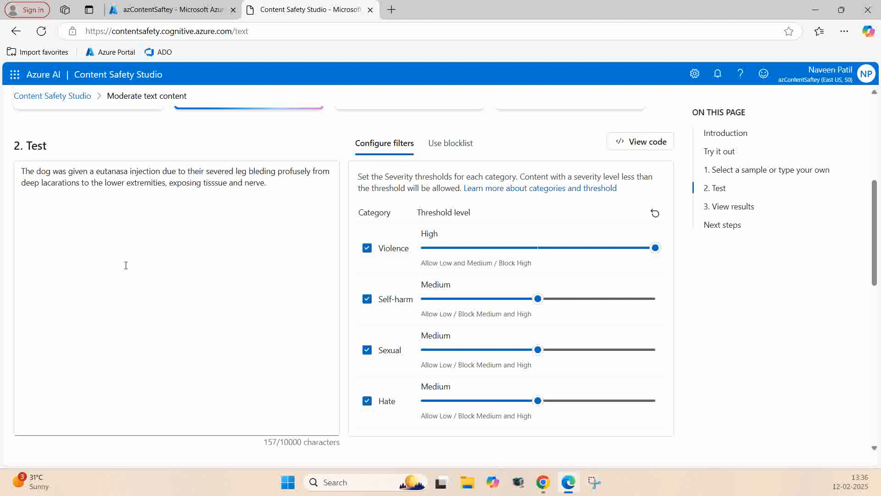
{"action": "scroll", "coordinate": [125, 264], "scroll_direction": "down", "scroll_amount": 1}
{"action": "left_click", "coordinate": [39, 412]}
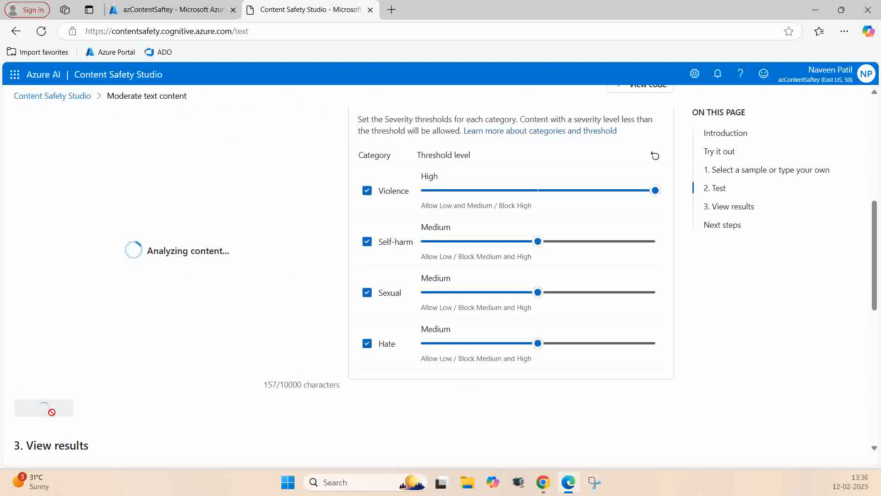
{"action": "scroll", "coordinate": [163, 401], "scroll_direction": "down", "scroll_amount": 5}
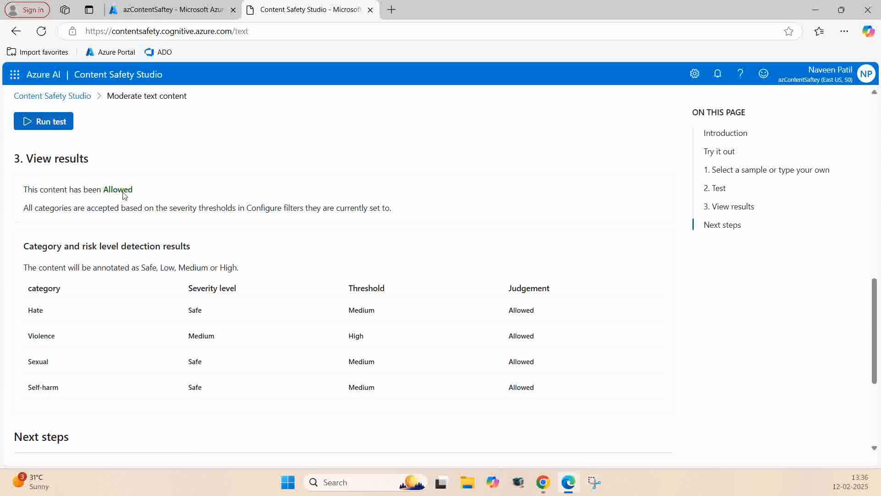
{"action": "scroll", "coordinate": [190, 207], "scroll_direction": "up", "scroll_amount": 4}
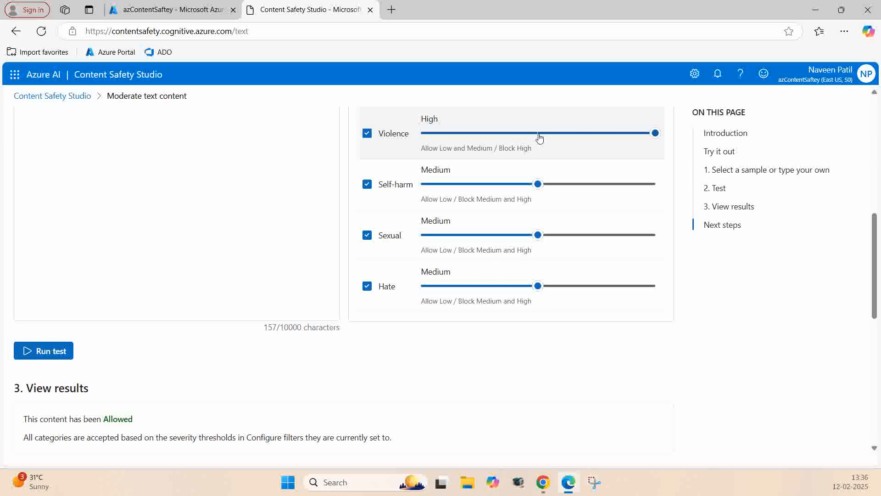
{"action": "scroll", "coordinate": [532, 140], "scroll_direction": "down", "scroll_amount": 5}
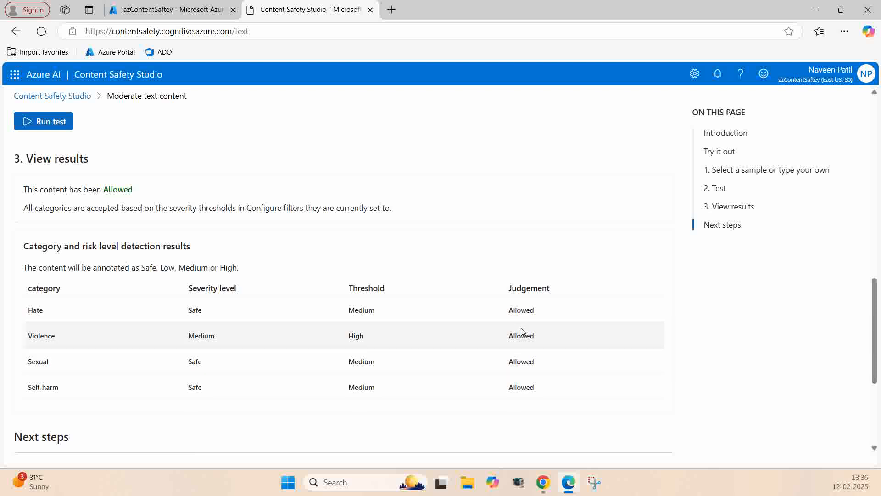
Step: Set the Violence filter threshold back to Medium
{"action": "scroll", "coordinate": [102, 367], "scroll_direction": "down", "scroll_amount": 4}
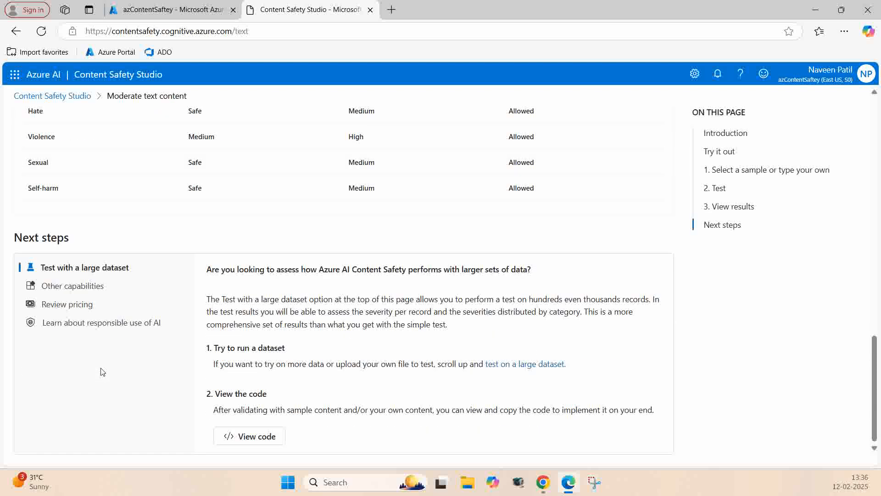
{"action": "scroll", "coordinate": [102, 368], "scroll_direction": "up", "scroll_amount": 12}
{"action": "scroll", "coordinate": [553, 420], "scroll_direction": "down", "scroll_amount": 1}
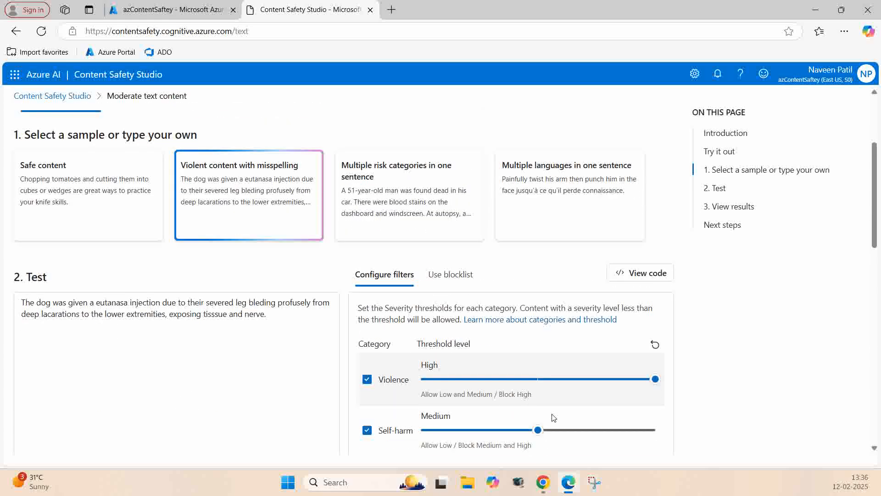
{"action": "left_click_drag", "start_coordinate": [656, 339], "coordinate": [538, 340]}
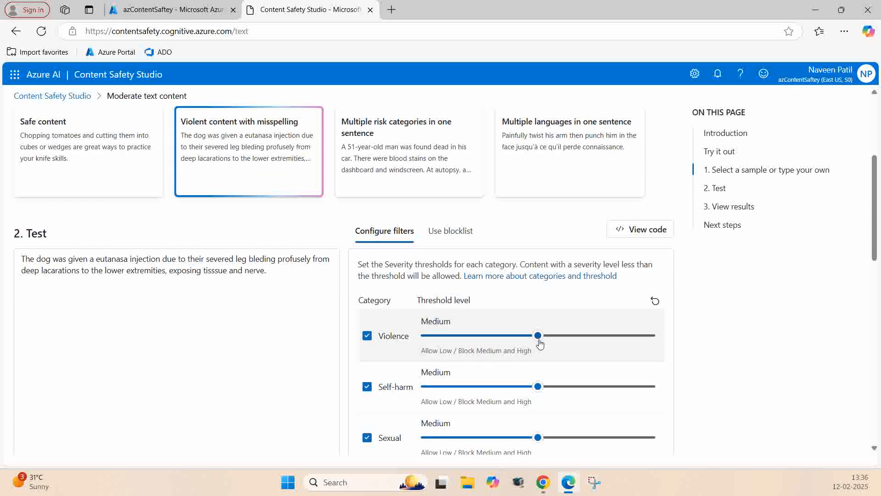
Step: Load the Multiple risk categories in one sentence sample, run the test and check the results by category
{"action": "scroll", "coordinate": [541, 351], "scroll_direction": "up", "scroll_amount": 1}
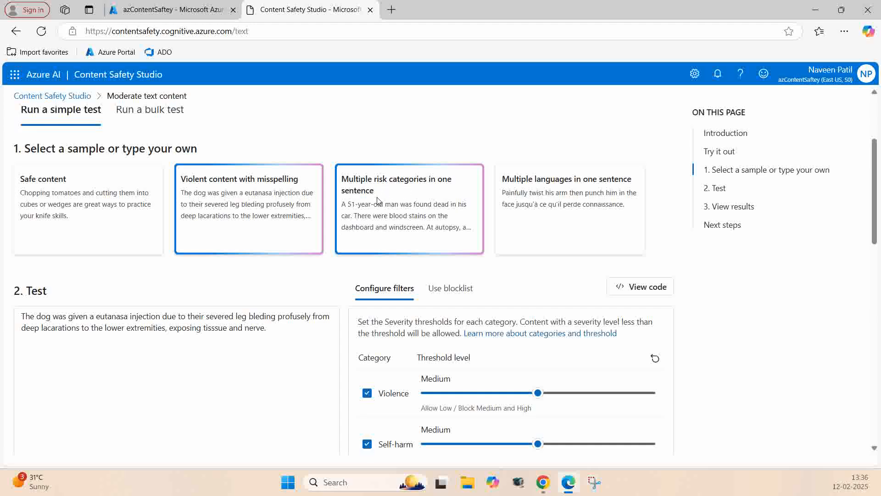
{"action": "left_click", "coordinate": [418, 195]}
{"action": "scroll", "coordinate": [166, 329], "scroll_direction": "down", "scroll_amount": 2}
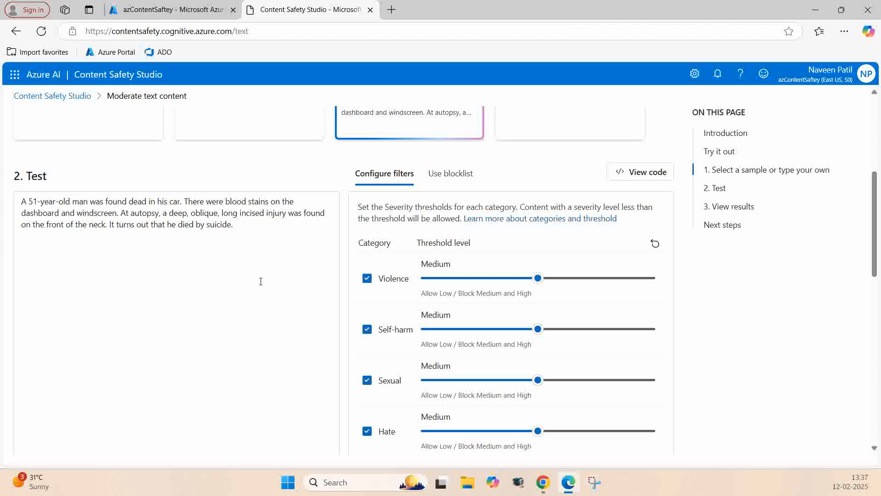
{"action": "scroll", "coordinate": [261, 281], "scroll_direction": "down", "scroll_amount": 4}
{"action": "left_click", "coordinate": [45, 323]}
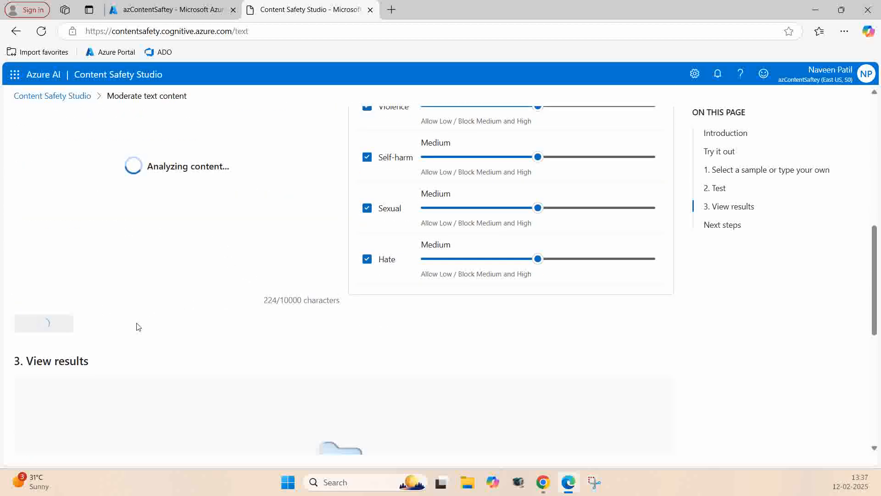
{"action": "scroll", "coordinate": [136, 327], "scroll_direction": "down", "scroll_amount": 4}
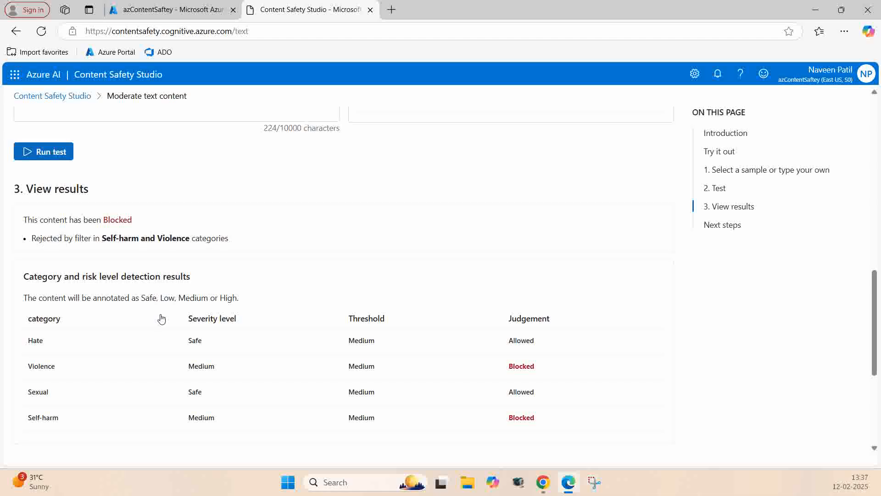
{"action": "scroll", "coordinate": [161, 318], "scroll_direction": "down", "scroll_amount": 1}
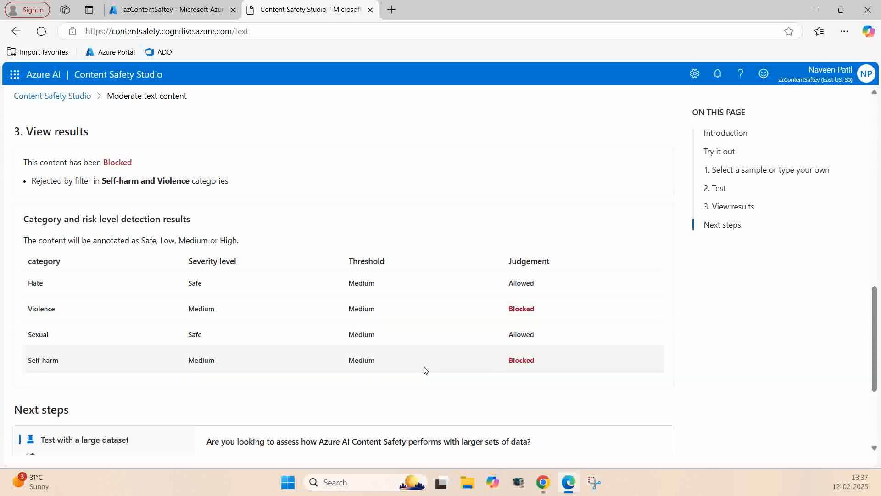
{"action": "scroll", "coordinate": [399, 363], "scroll_direction": "down", "scroll_amount": 3}
Step: Load the Multiple languages in one sentence sample and run the moderation test with all thresholds at Medium
{"action": "scroll", "coordinate": [370, 354], "scroll_direction": "up", "scroll_amount": 15}
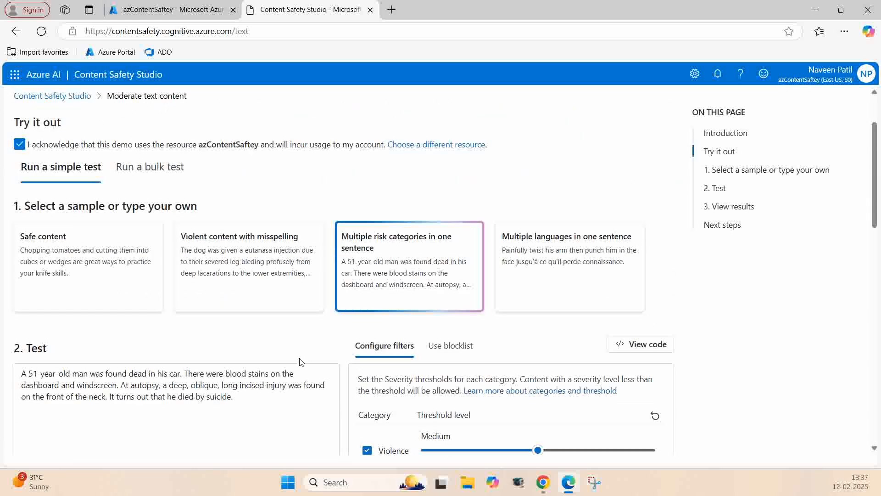
{"action": "left_click", "coordinate": [563, 281]}
{"action": "scroll", "coordinate": [275, 303], "scroll_direction": "down", "scroll_amount": 5}
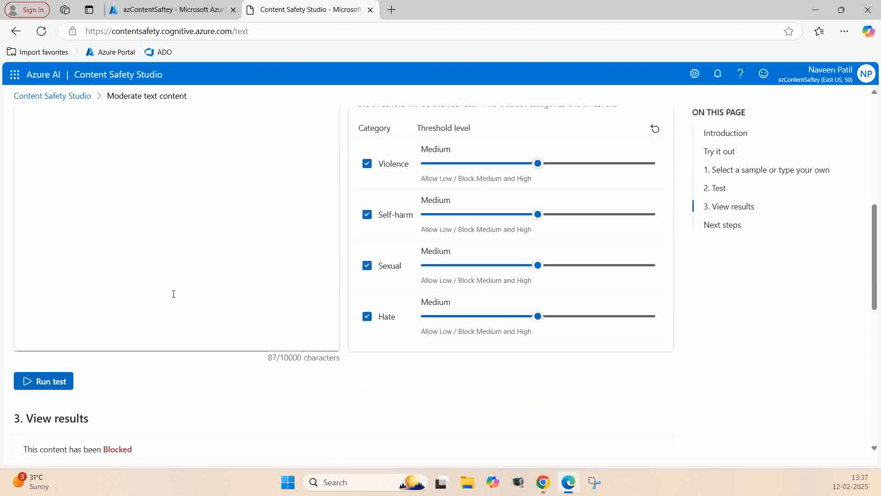
{"action": "scroll", "coordinate": [58, 253], "scroll_direction": "up", "scroll_amount": 3}
{"action": "scroll", "coordinate": [60, 275], "scroll_direction": "down", "scroll_amount": 1}
{"action": "scroll", "coordinate": [67, 327], "scroll_direction": "down", "scroll_amount": 2}
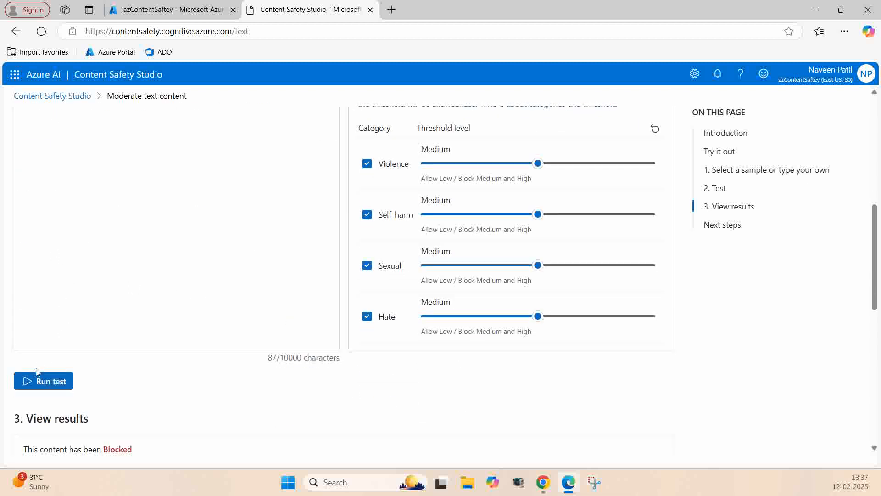
{"action": "scroll", "coordinate": [55, 225], "scroll_direction": "up", "scroll_amount": 3}
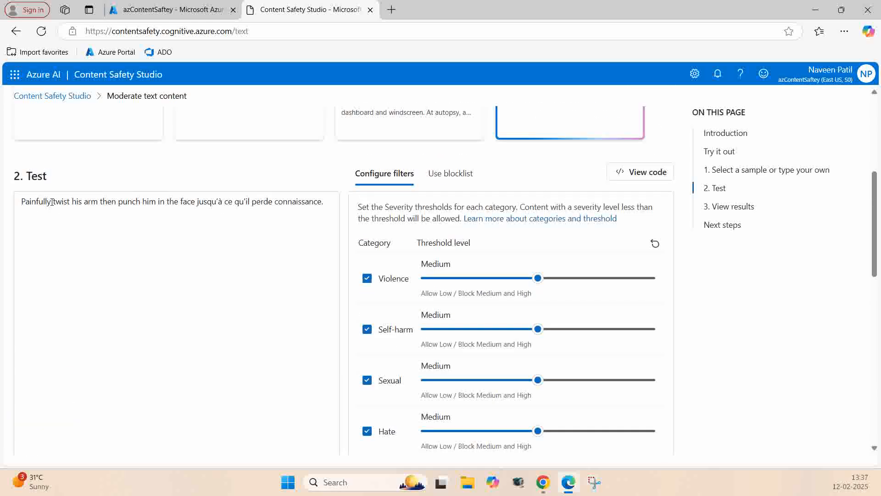
{"action": "scroll", "coordinate": [98, 307], "scroll_direction": "down", "scroll_amount": 1}
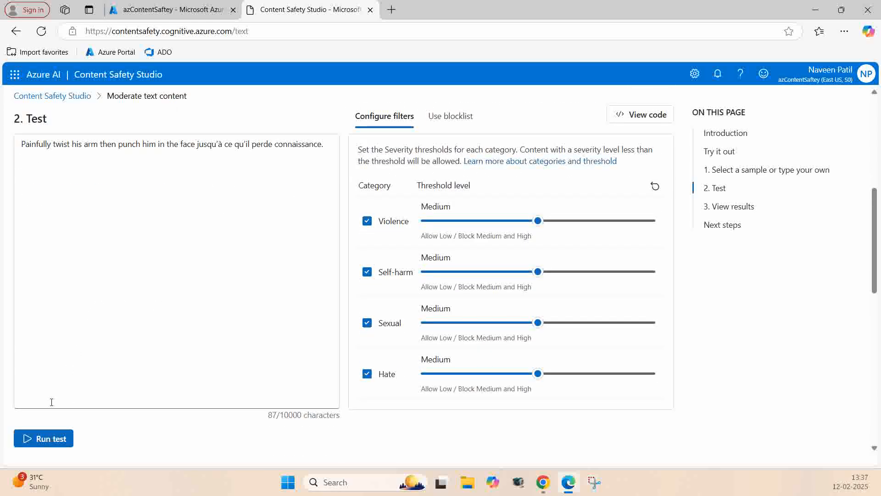
{"action": "left_click", "coordinate": [40, 439]}
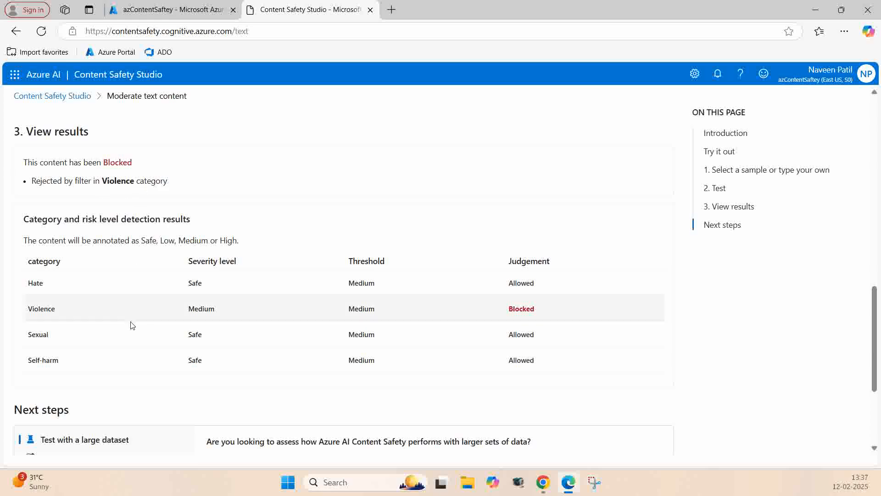
Step: Replace the sample text in the test box with the custom sentence "It is a beautiful morning"
{"action": "scroll", "coordinate": [232, 340], "scroll_direction": "up", "scroll_amount": 7}
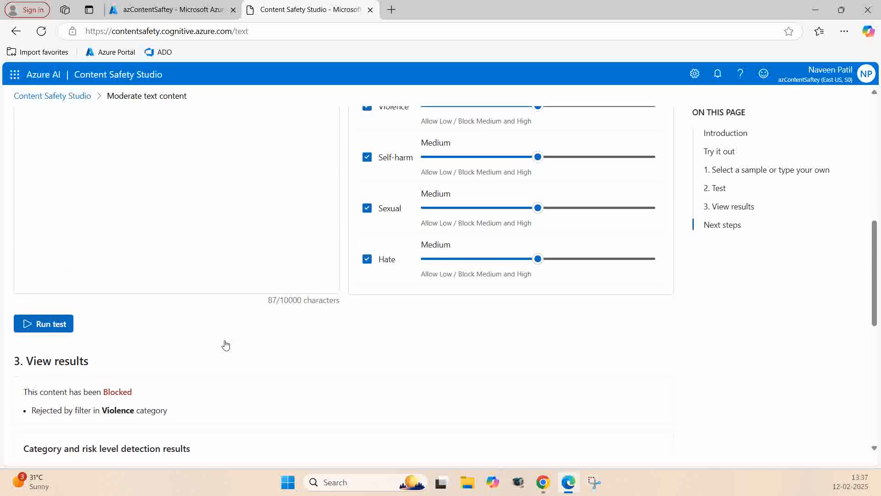
{"action": "scroll", "coordinate": [226, 340], "scroll_direction": "up", "scroll_amount": 2}
{"action": "scroll", "coordinate": [226, 341], "scroll_direction": "up", "scroll_amount": 2}
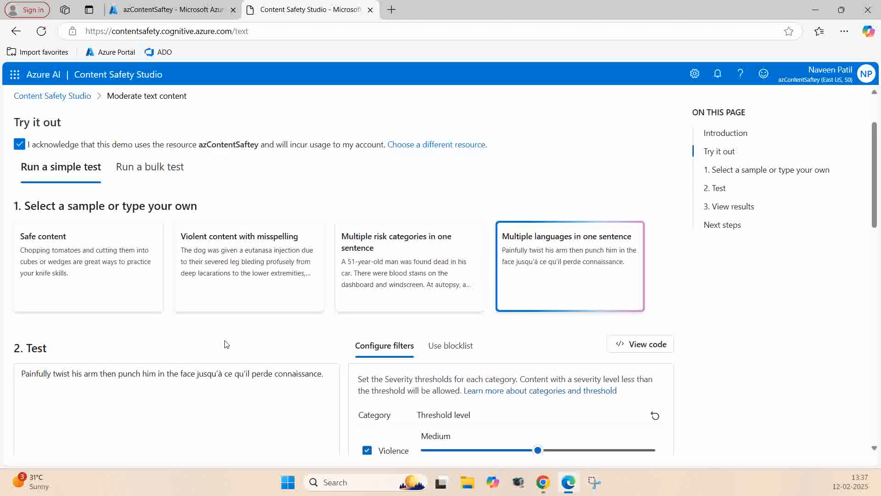
{"action": "scroll", "coordinate": [233, 378], "scroll_direction": "down", "scroll_amount": 1}
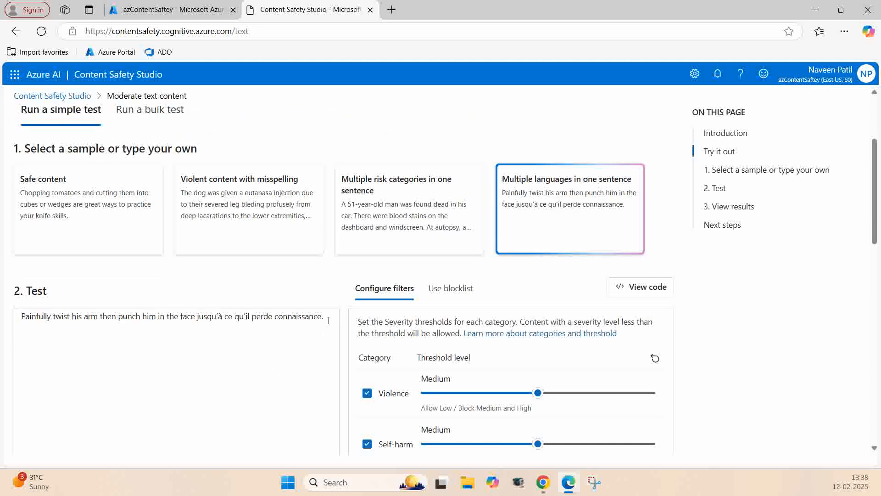
{"action": "left_click_drag", "start_coordinate": [328, 318], "coordinate": [13, 316]}
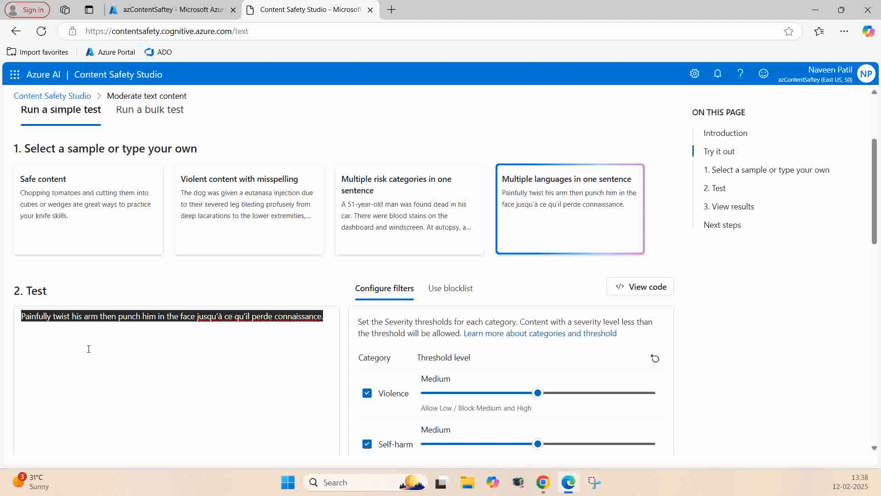
{"action": "type", "text": "H"}
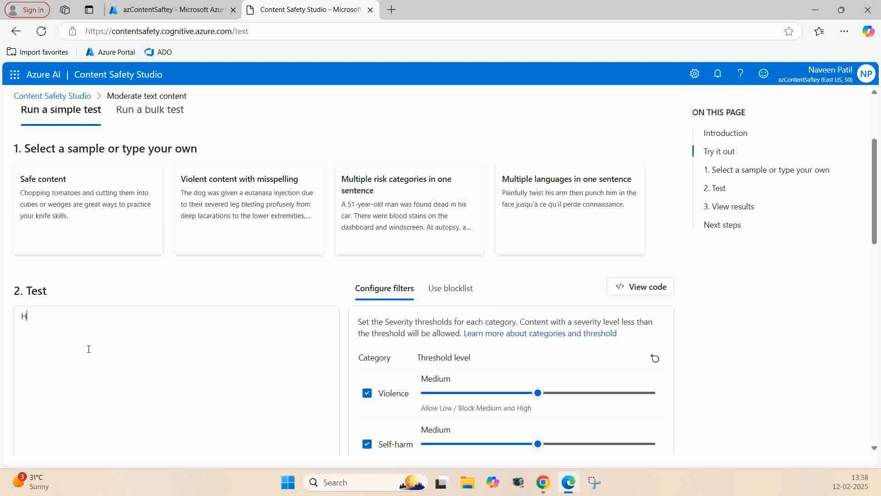
{"action": "key", "text": "BackSpace"}
{"action": "type", "text": "It s"}
{"action": "key", "text": "BackSpace"}
{"action": "type", "text": "is a beauti"}
{"action": "key", "text": "Tab"}
{"action": "type", "text": "morning"}
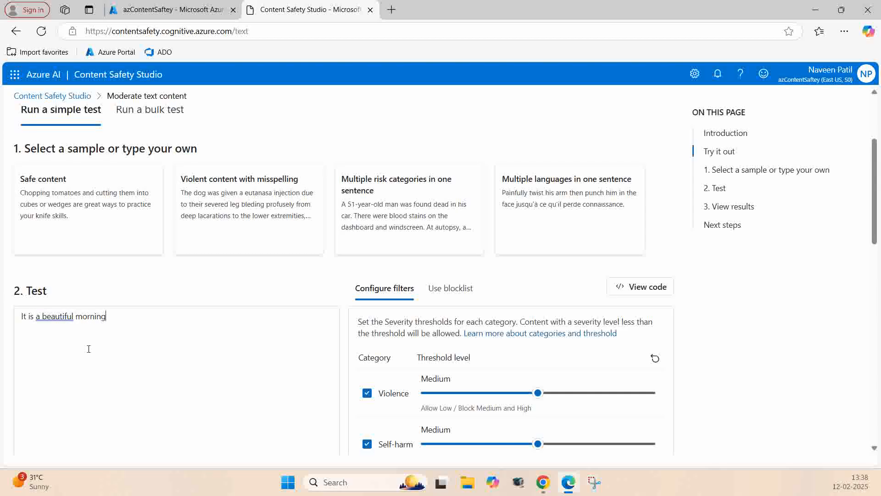
Step: Run the moderation test on the custom sentence and check the overall judgement and the severity results by category
{"action": "scroll", "coordinate": [109, 335], "scroll_direction": "down", "scroll_amount": 5}
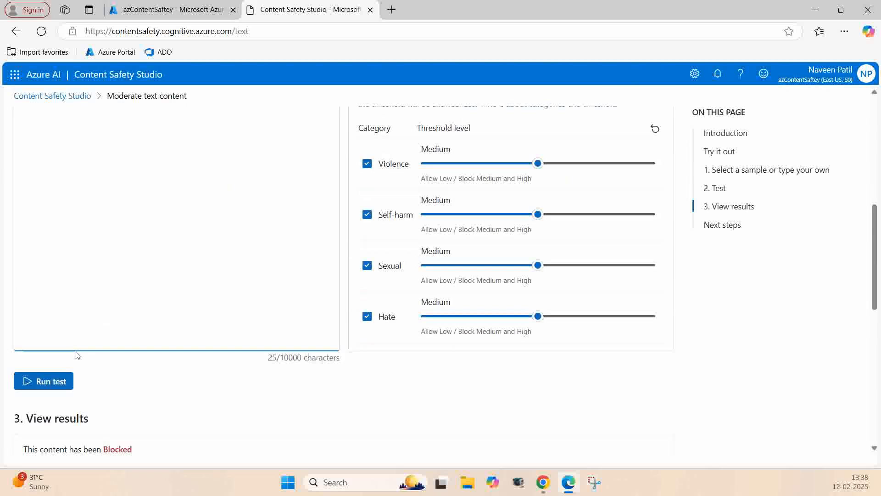
{"action": "left_click", "coordinate": [45, 381]}
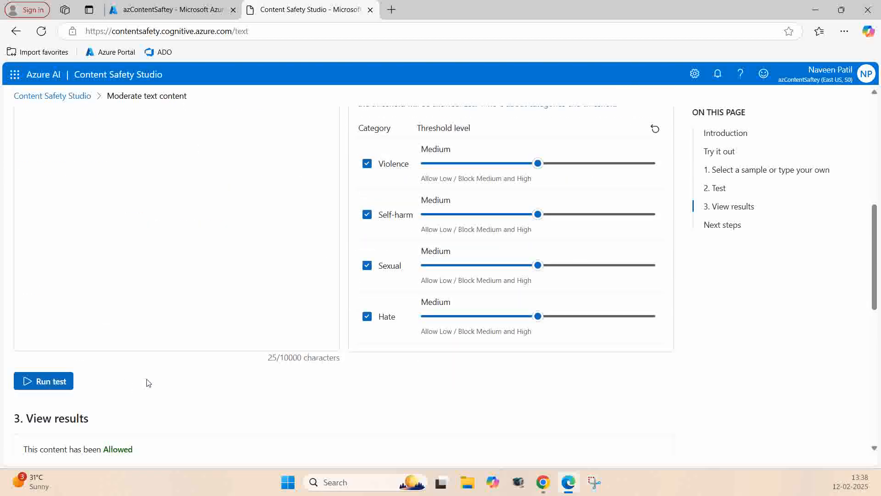
{"action": "scroll", "coordinate": [146, 381], "scroll_direction": "down", "scroll_amount": 5}
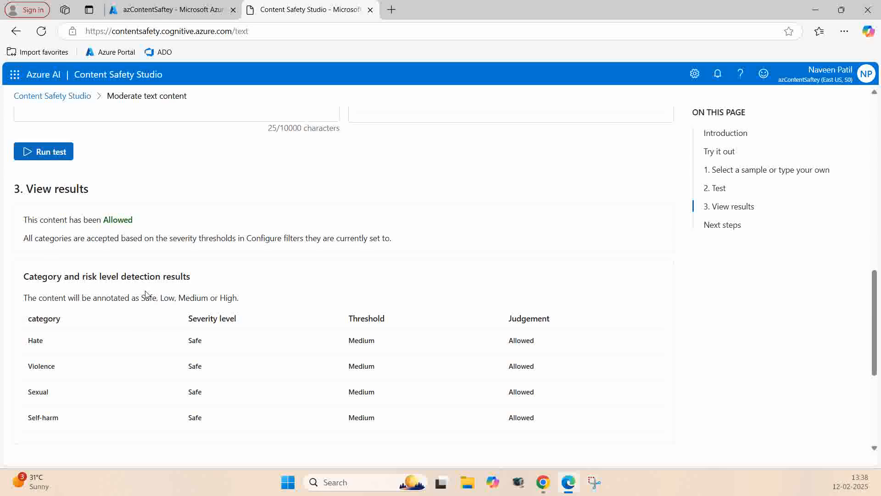
{"action": "scroll", "coordinate": [146, 294], "scroll_direction": "up", "scroll_amount": 1}
{"action": "scroll", "coordinate": [146, 291], "scroll_direction": "down", "scroll_amount": 1}
{"action": "scroll", "coordinate": [146, 291], "scroll_direction": "down", "scroll_amount": 2}
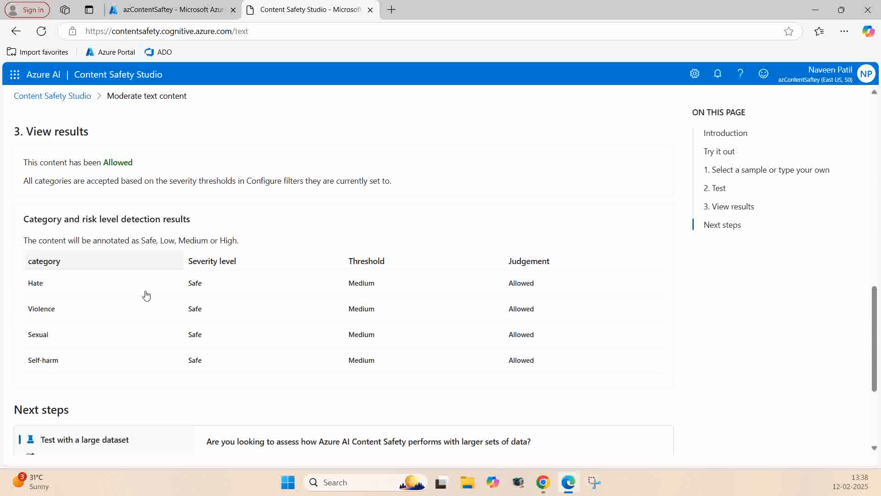
Step: Review the Moderate text content page from the introduction and samples through the test results to the Next steps section
{"action": "scroll", "coordinate": [146, 294], "scroll_direction": "up", "scroll_amount": 10}
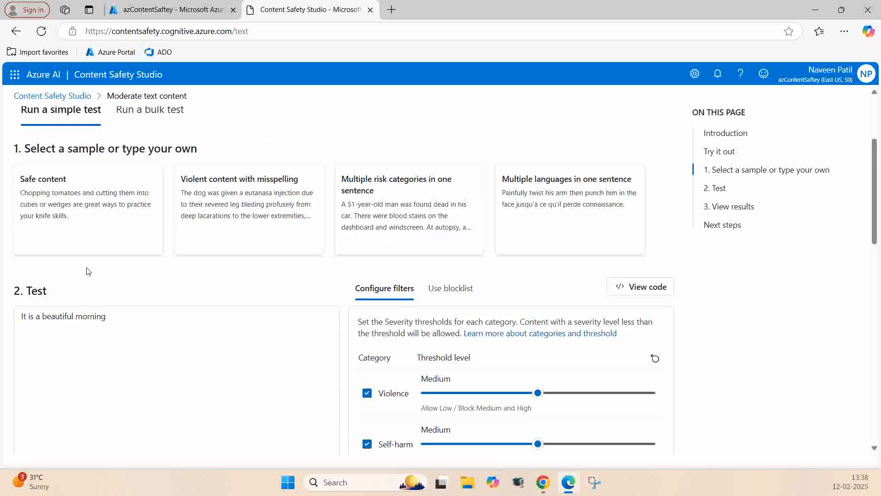
{"action": "scroll", "coordinate": [104, 327], "scroll_direction": "down", "scroll_amount": 1}
{"action": "scroll", "coordinate": [115, 333], "scroll_direction": "up", "scroll_amount": 3}
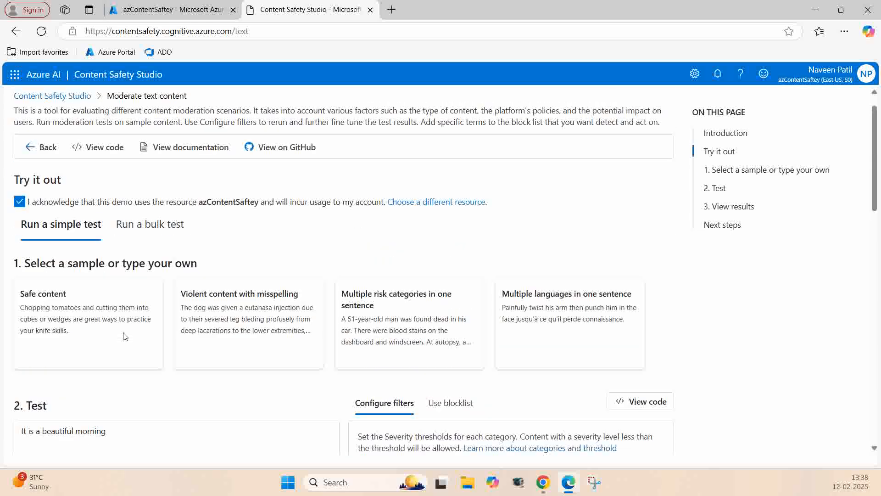
{"action": "scroll", "coordinate": [124, 338], "scroll_direction": "up", "scroll_amount": 1}
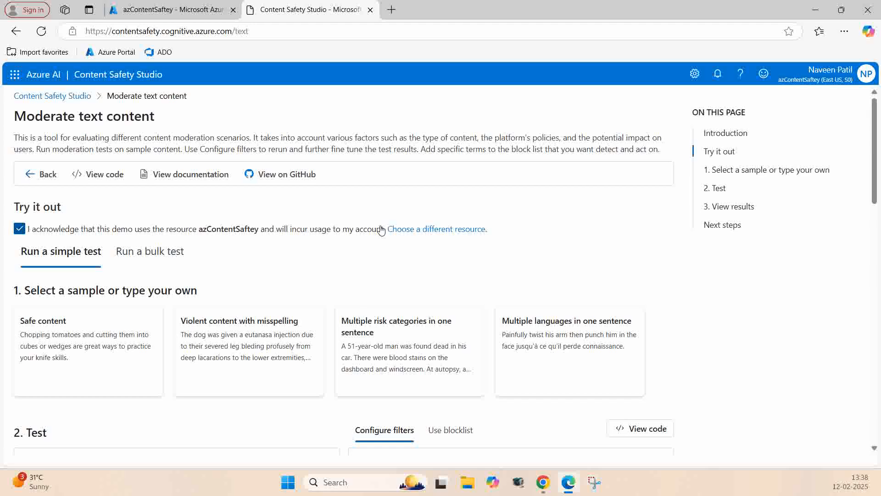
{"action": "scroll", "coordinate": [328, 255], "scroll_direction": "down", "scroll_amount": 1}
{"action": "scroll", "coordinate": [262, 285], "scroll_direction": "down", "scroll_amount": 10}
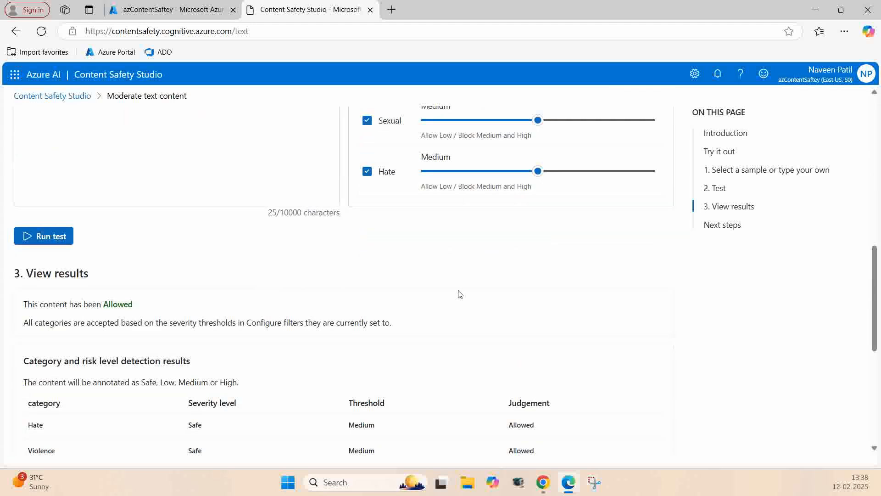
{"action": "scroll", "coordinate": [458, 293], "scroll_direction": "down", "scroll_amount": 3}
{"action": "scroll", "coordinate": [459, 294], "scroll_direction": "down", "scroll_amount": 4}
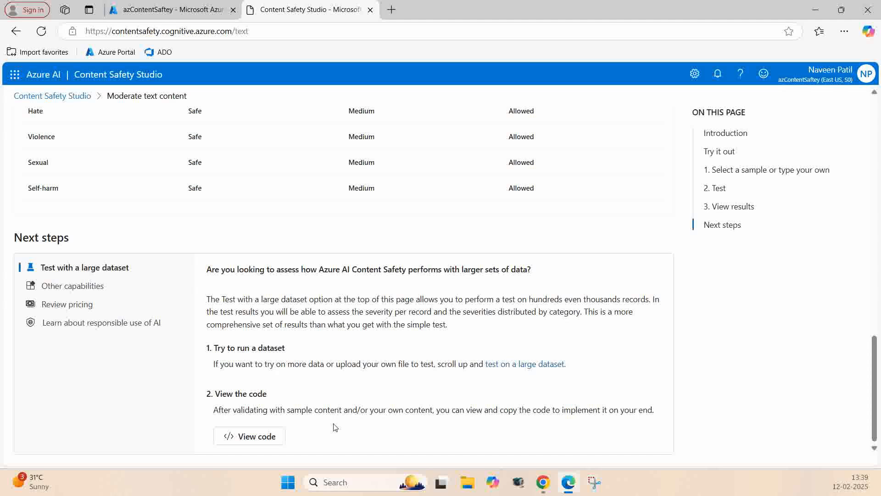
{"action": "scroll", "coordinate": [335, 427], "scroll_direction": "up", "scroll_amount": 20}
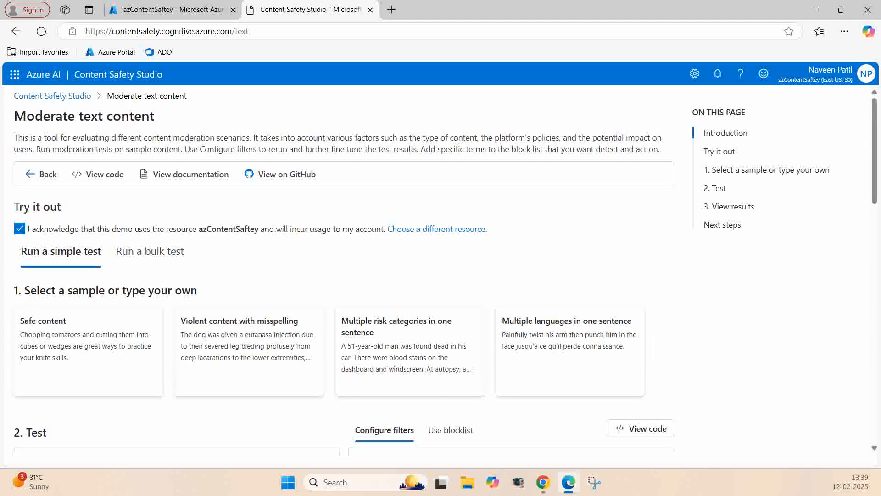